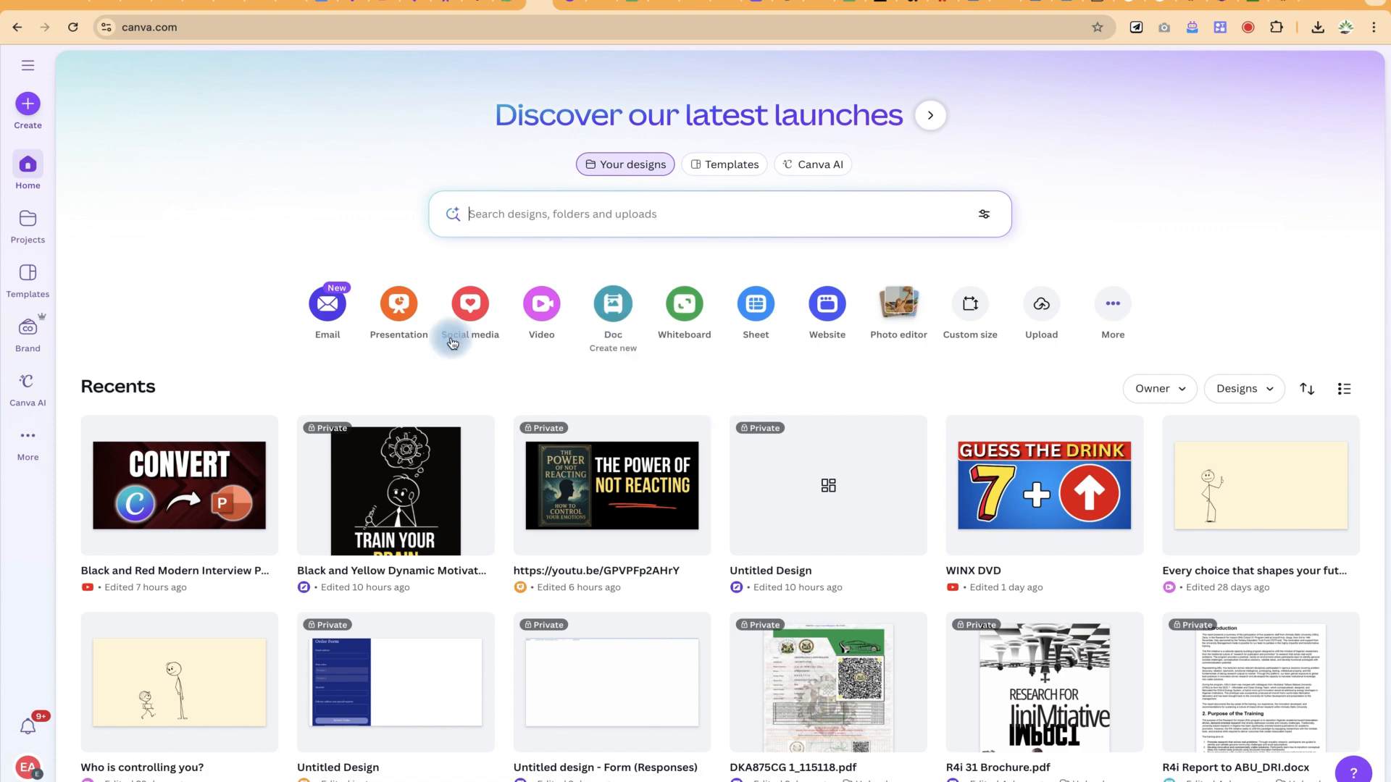
Step: Create a new blank presentation with the Presentation shortcut on the Canva home page
click(389, 292)
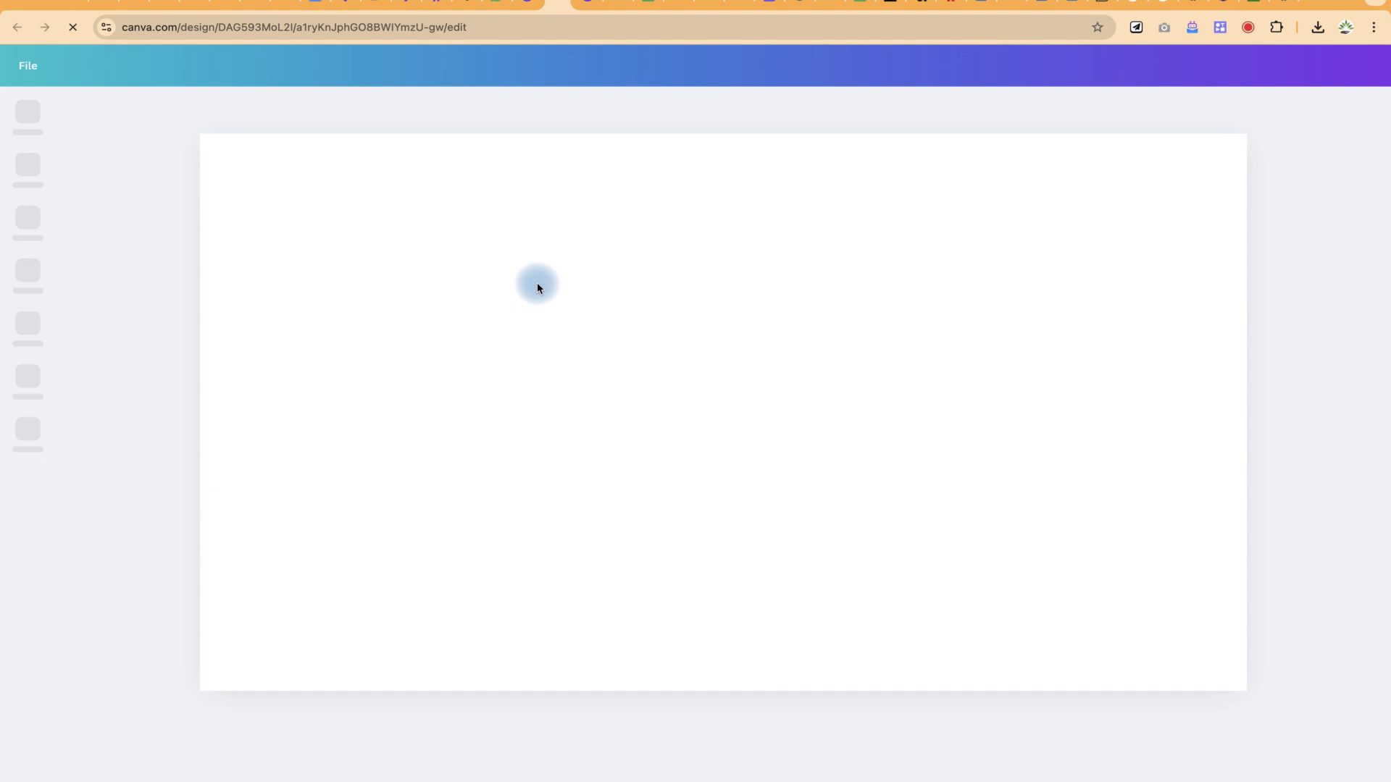
Step: Connect the Mac to the Ubuntu_xx Wi-Fi network from the menu bar
mouse_move(552, 2)
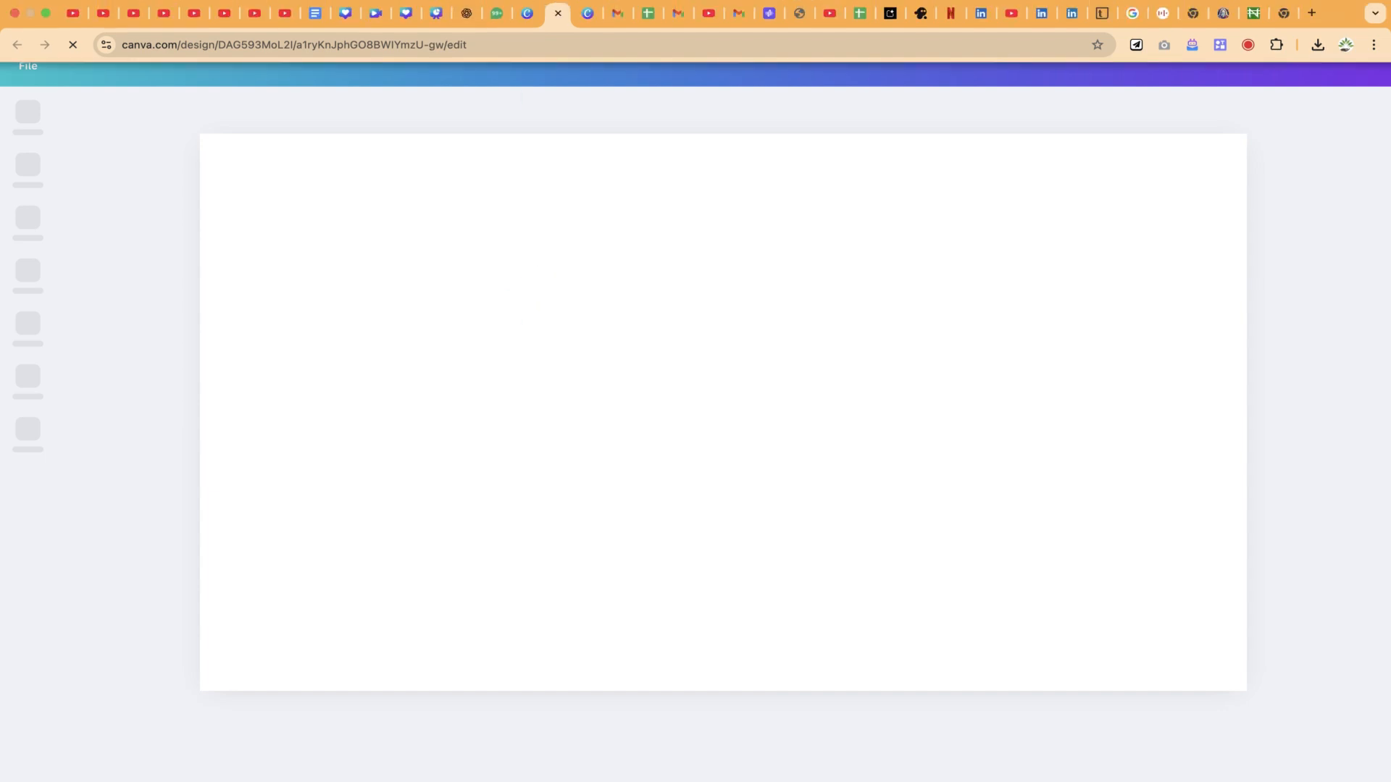
click(1240, 1)
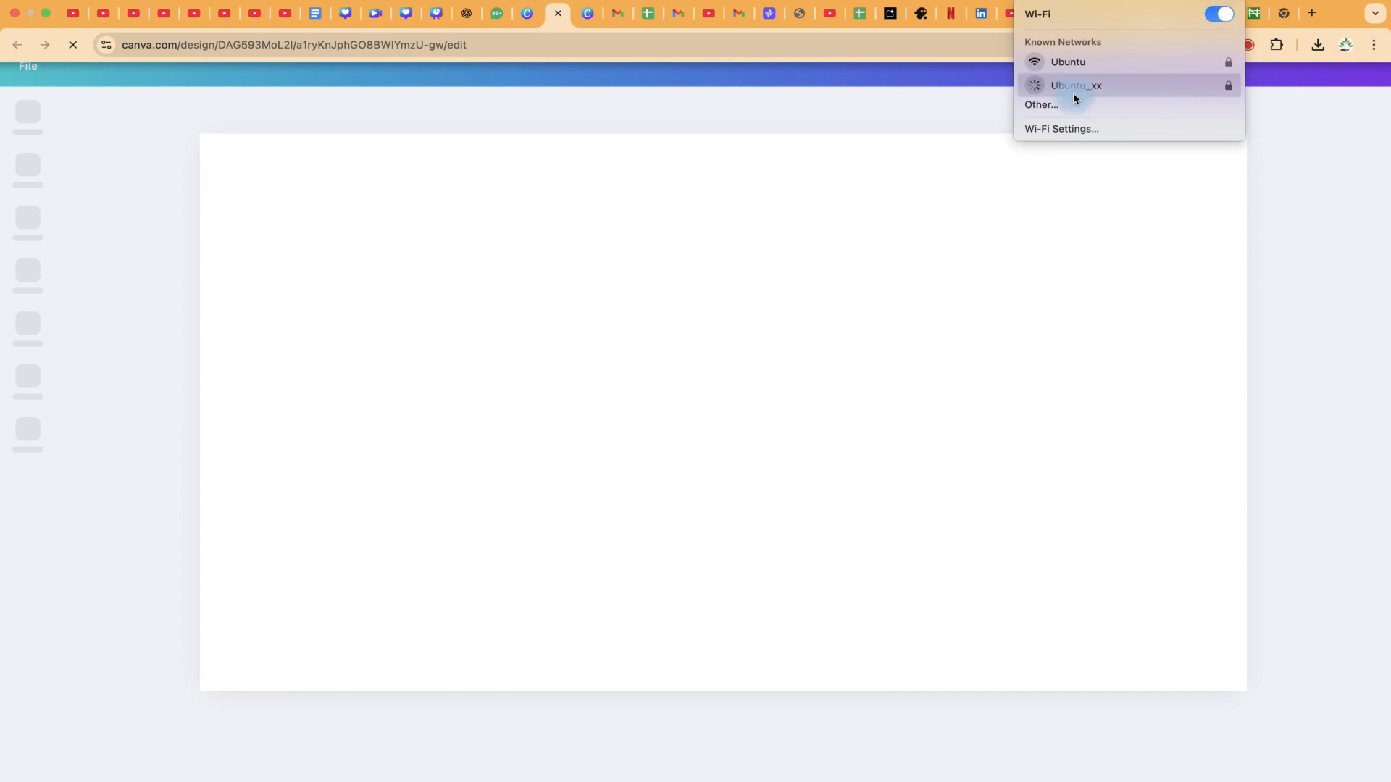
click(1075, 87)
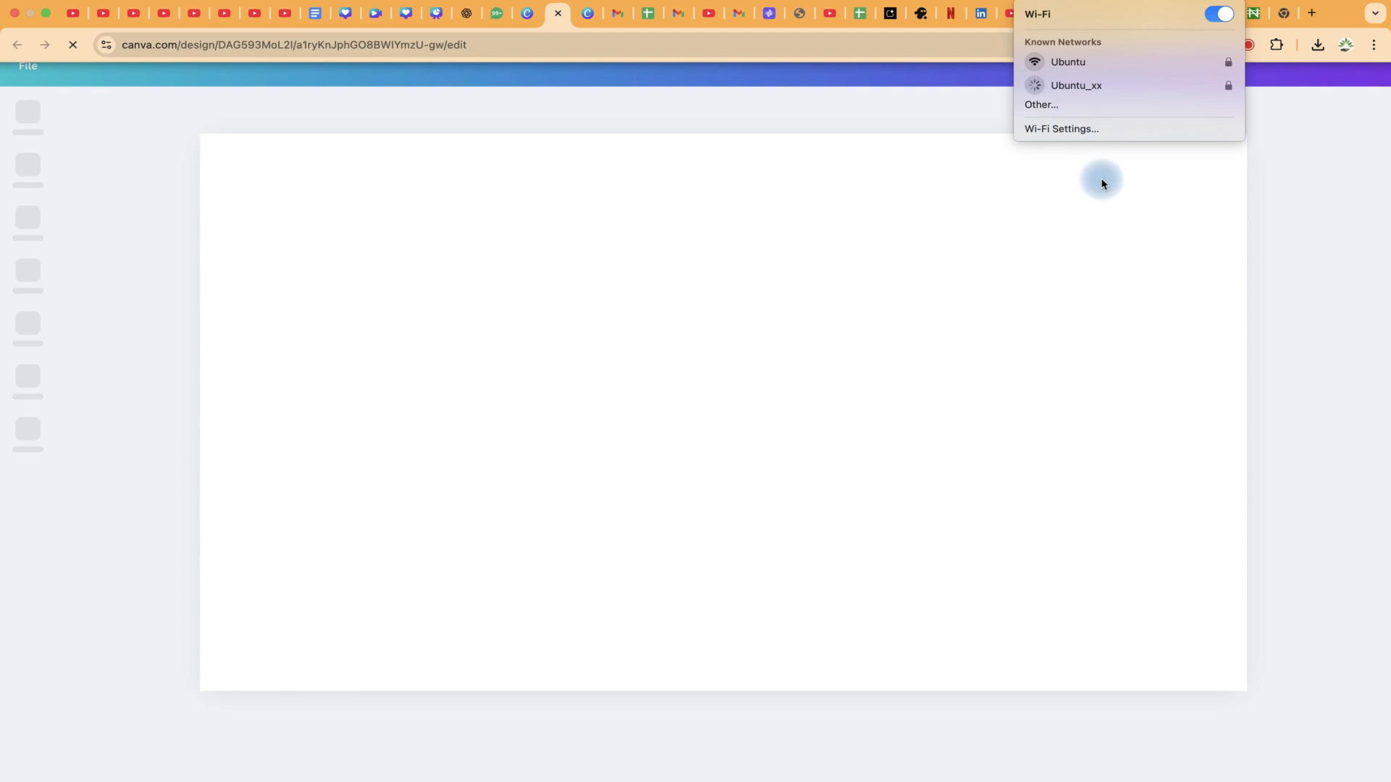
Step: Reload the Canva design page until the blank one-slide editor loads, then select the slide
click(1263, 297)
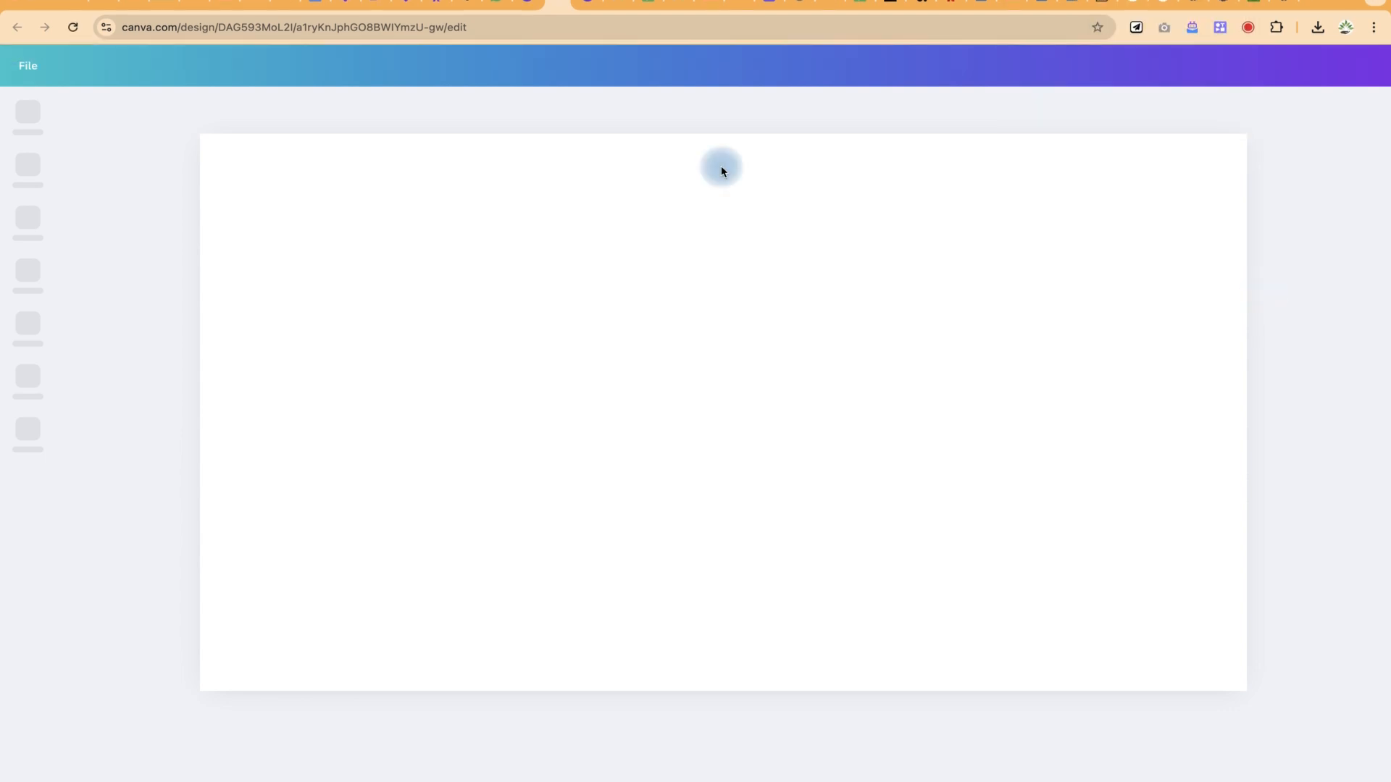
click(534, 31)
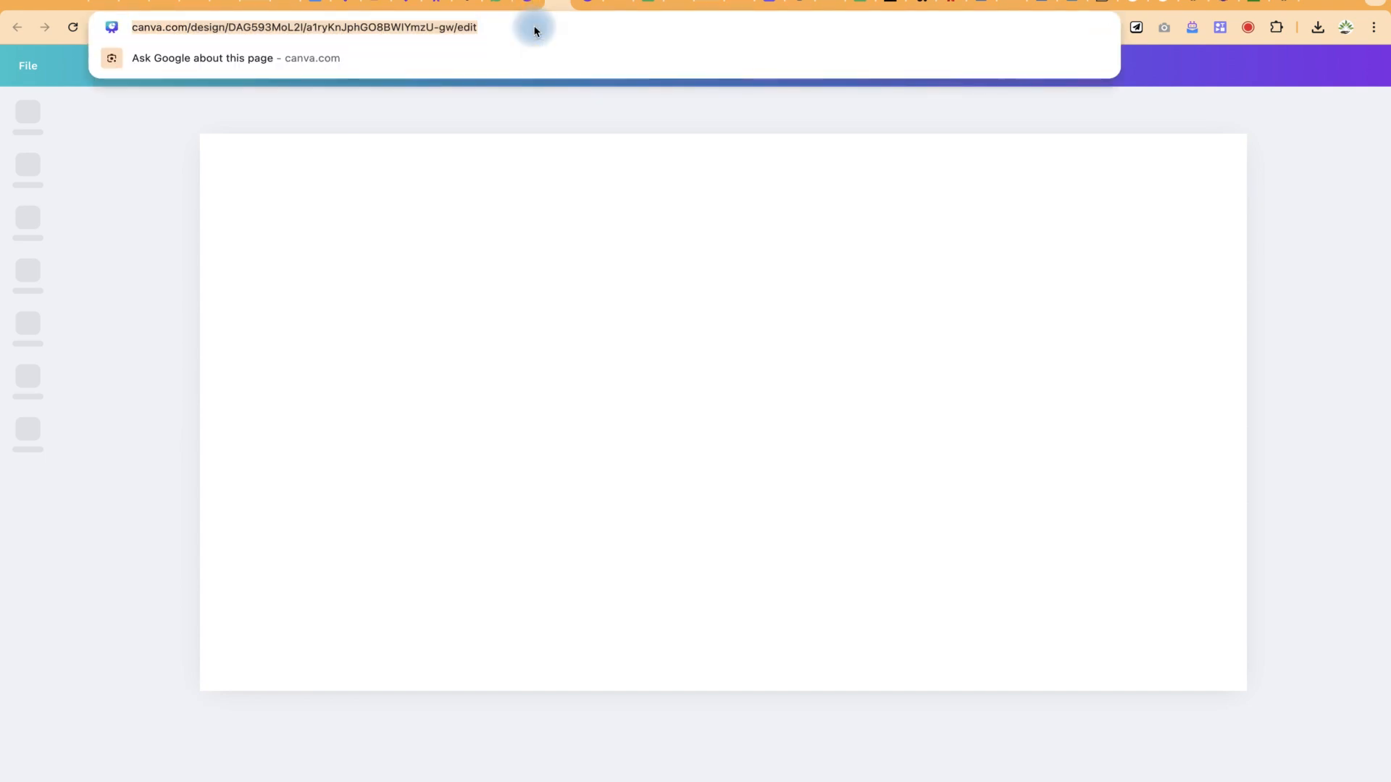
key(Return)
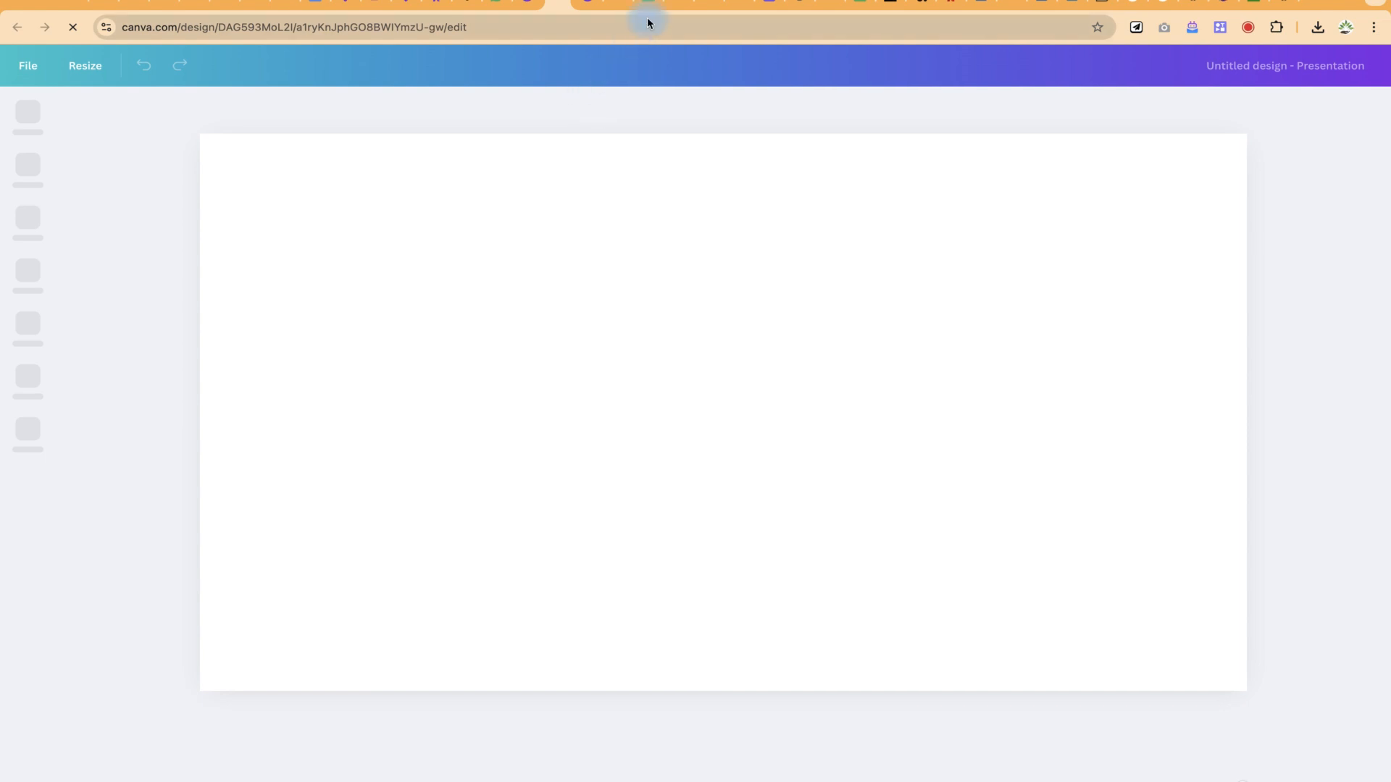
mouse_move(649, 1)
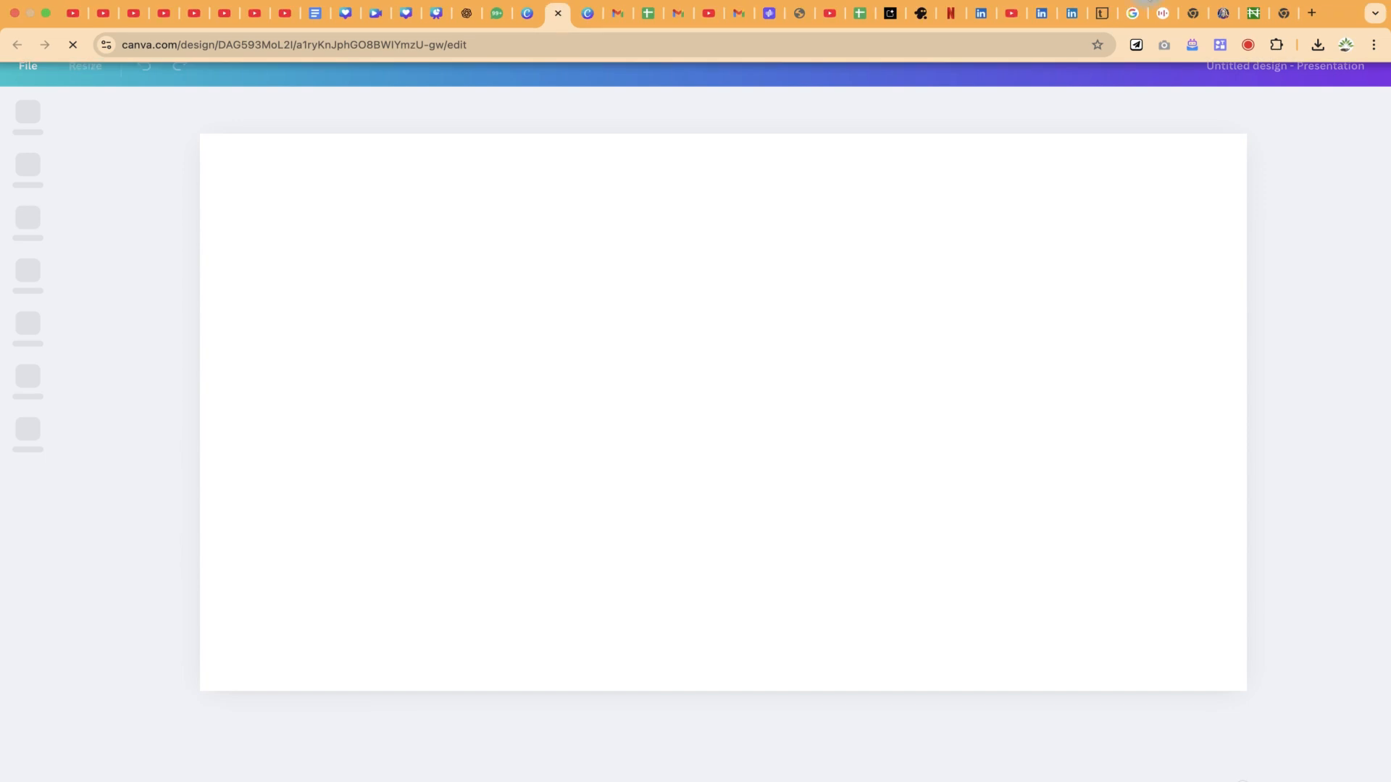
click(1149, 8)
click(1157, 46)
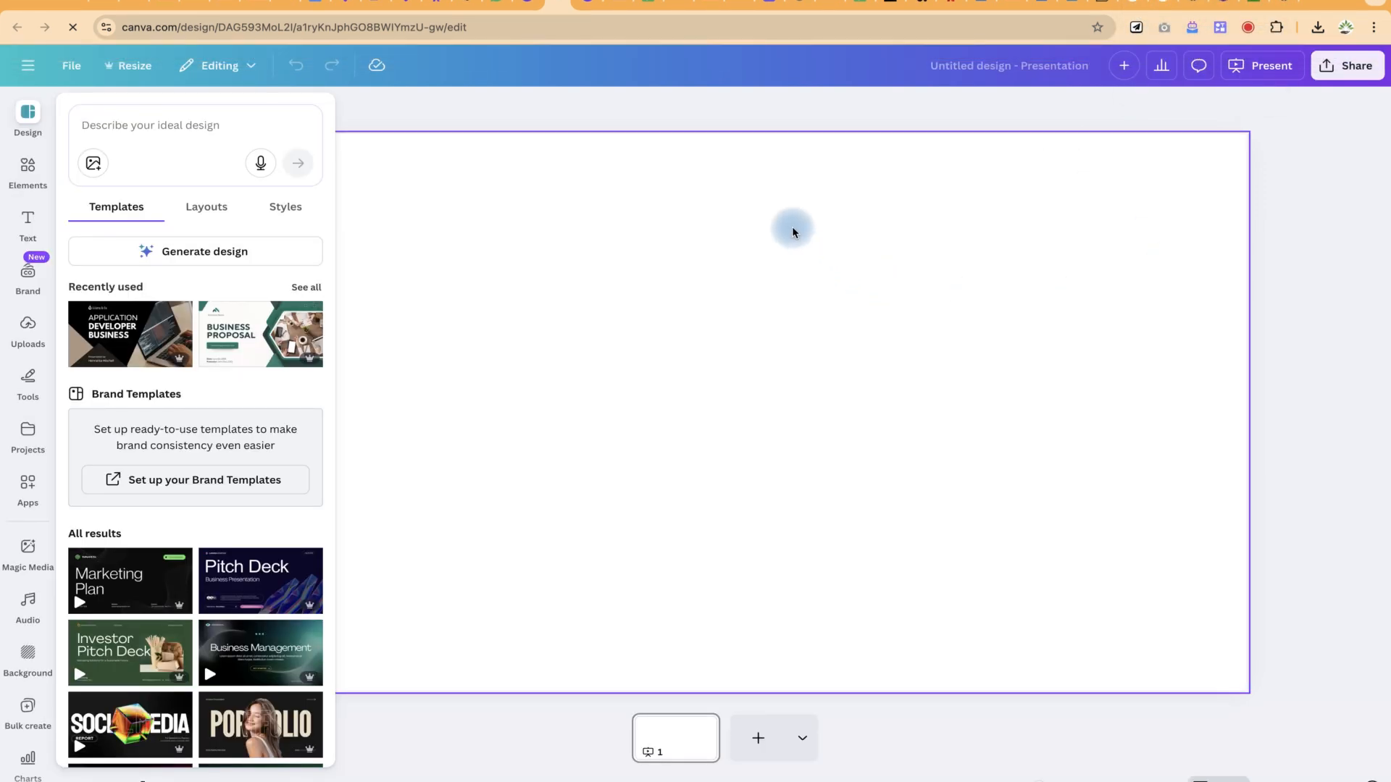
click(793, 226)
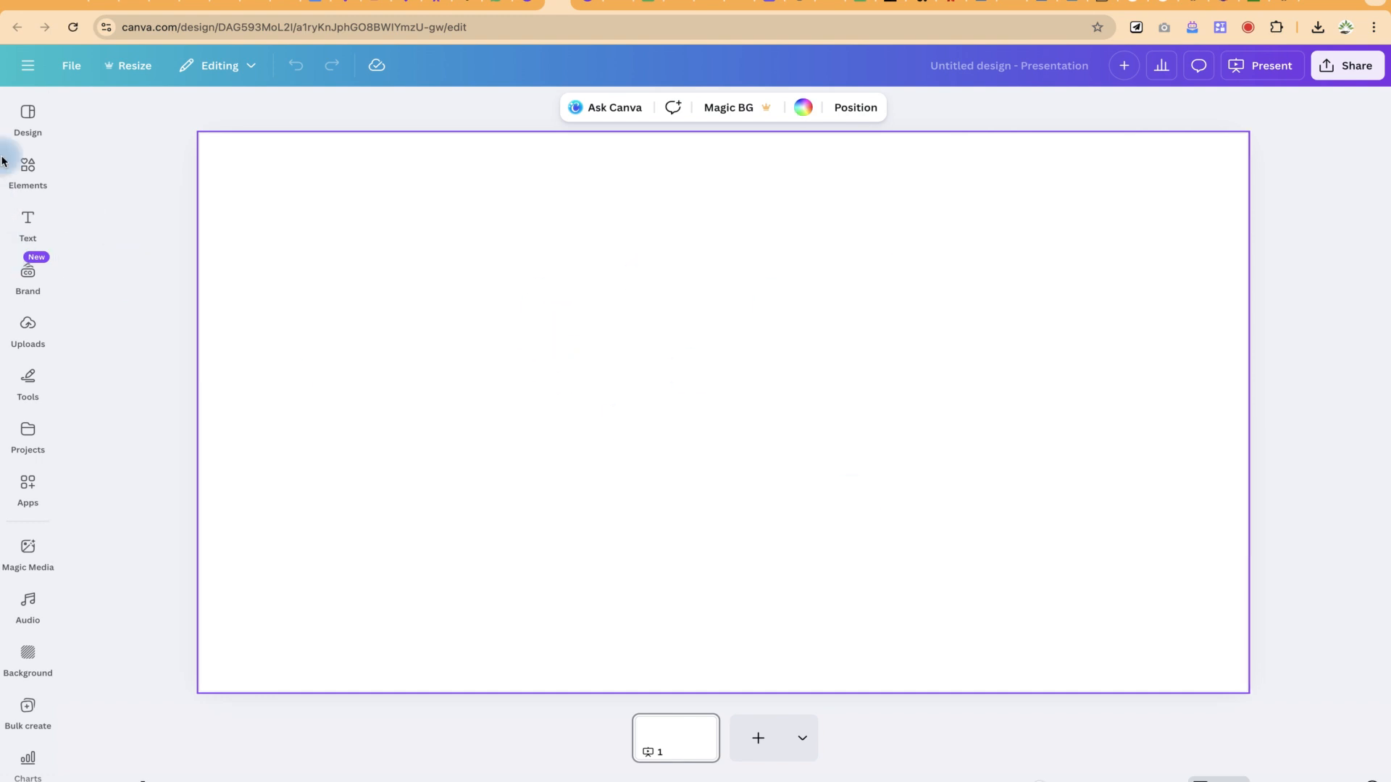
Step: Search Elements for 'forms' and list all form templates by Business, Education, Events, Feedback and Other
click(29, 178)
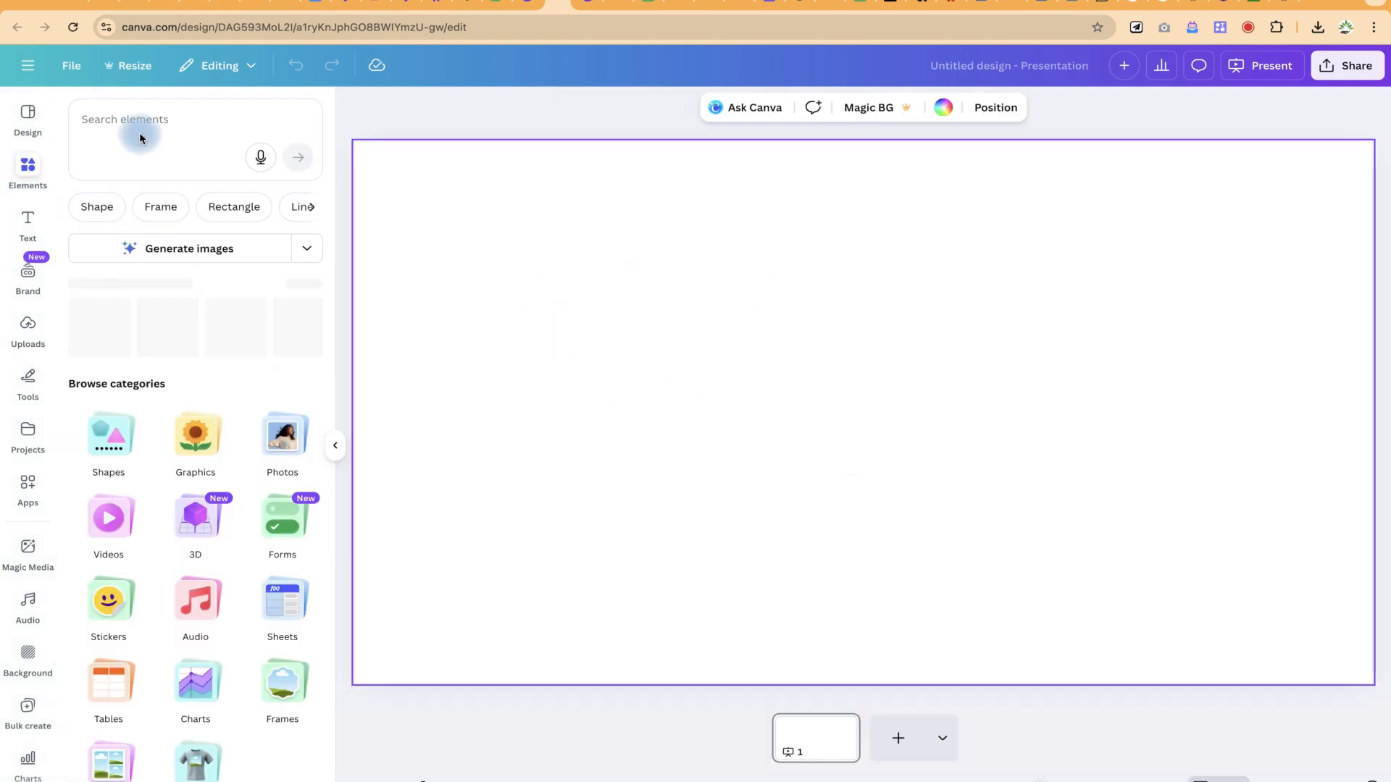
click(139, 124)
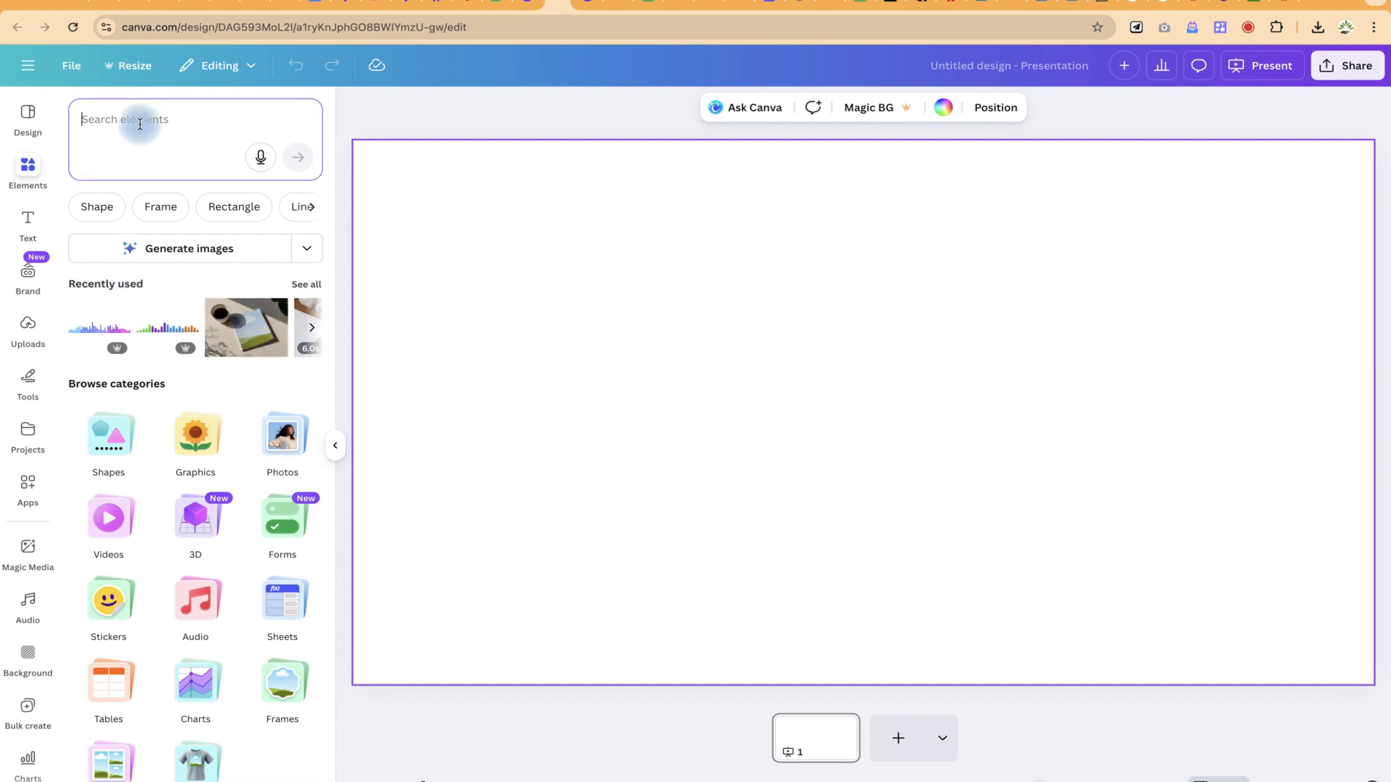
text(forms)
key(Return)
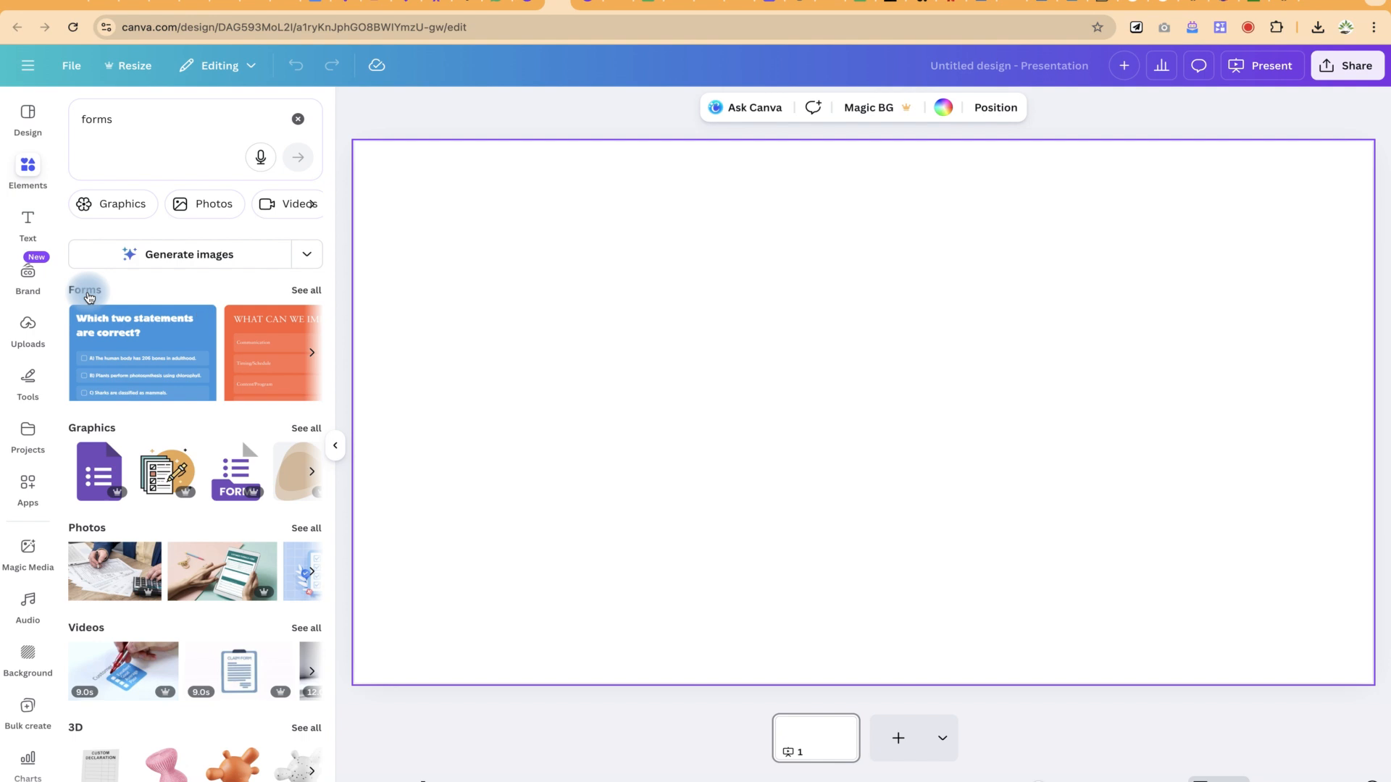
click(310, 292)
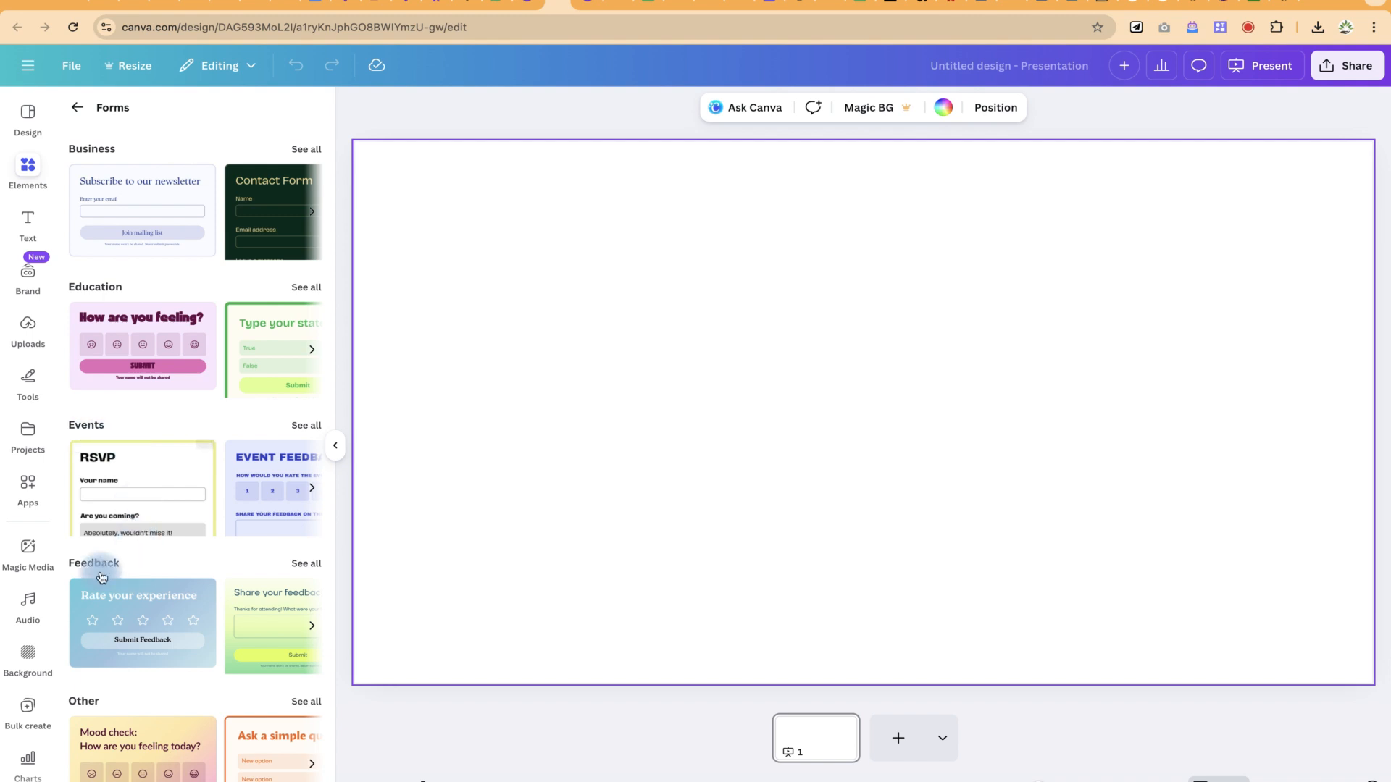
scroll(158, 704, down, 1)
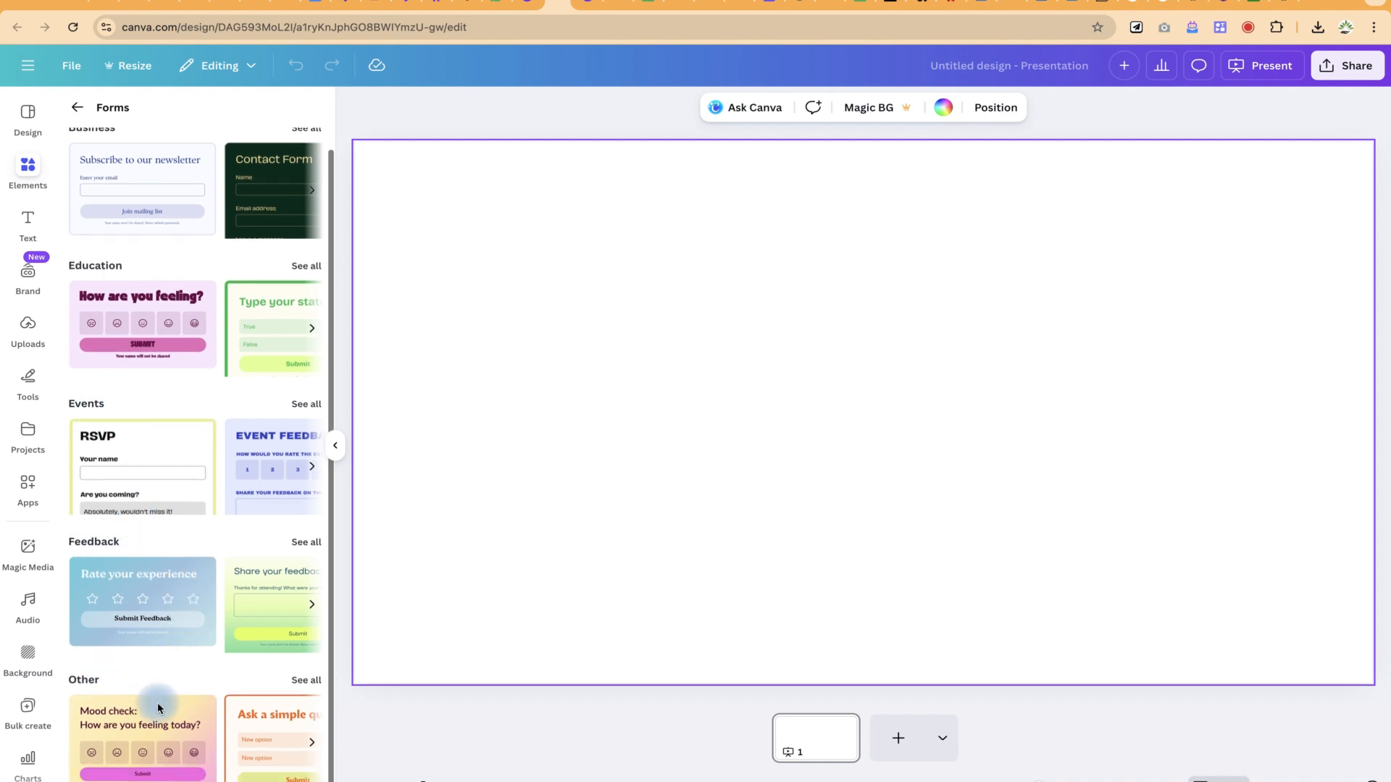
scroll(158, 707, up, 1)
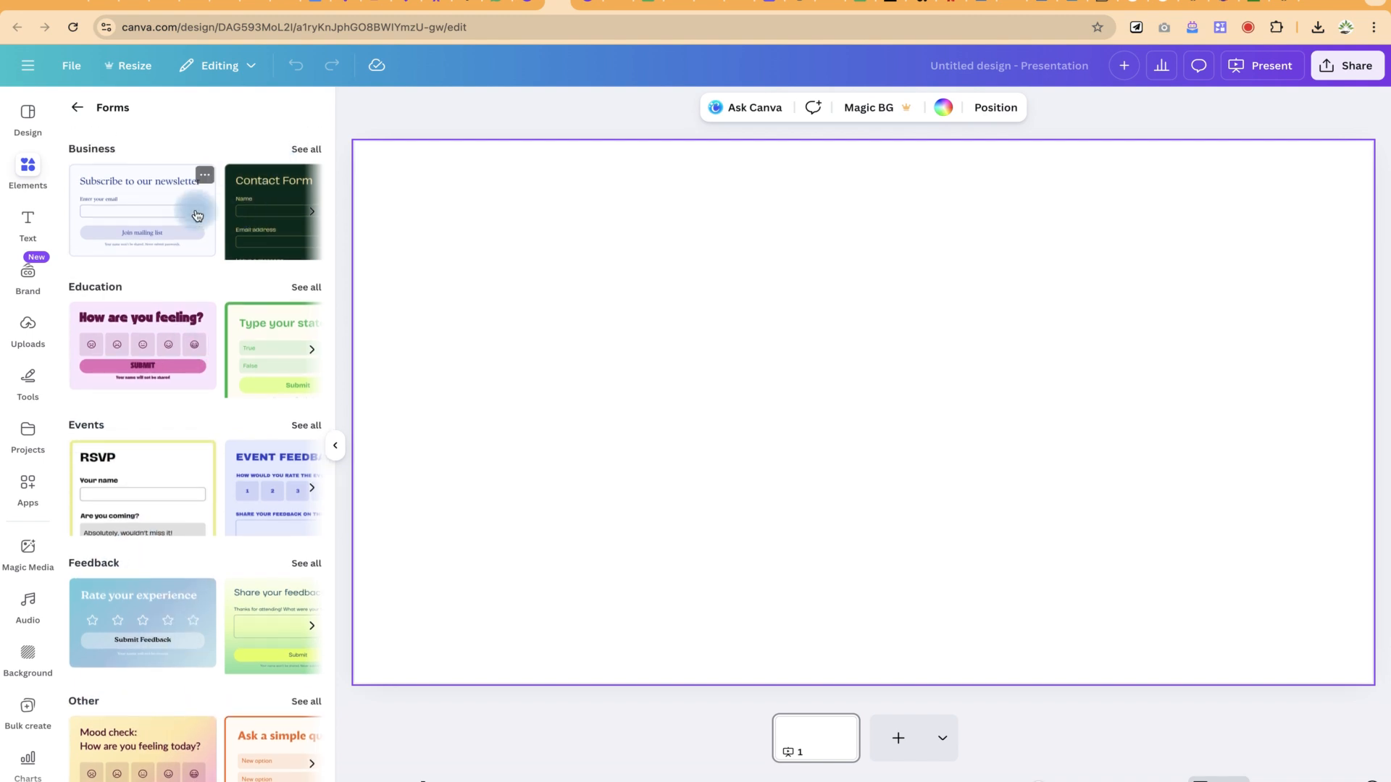
Step: Add the navy Order Form template from Business forms and move it near the slide's top
click(305, 149)
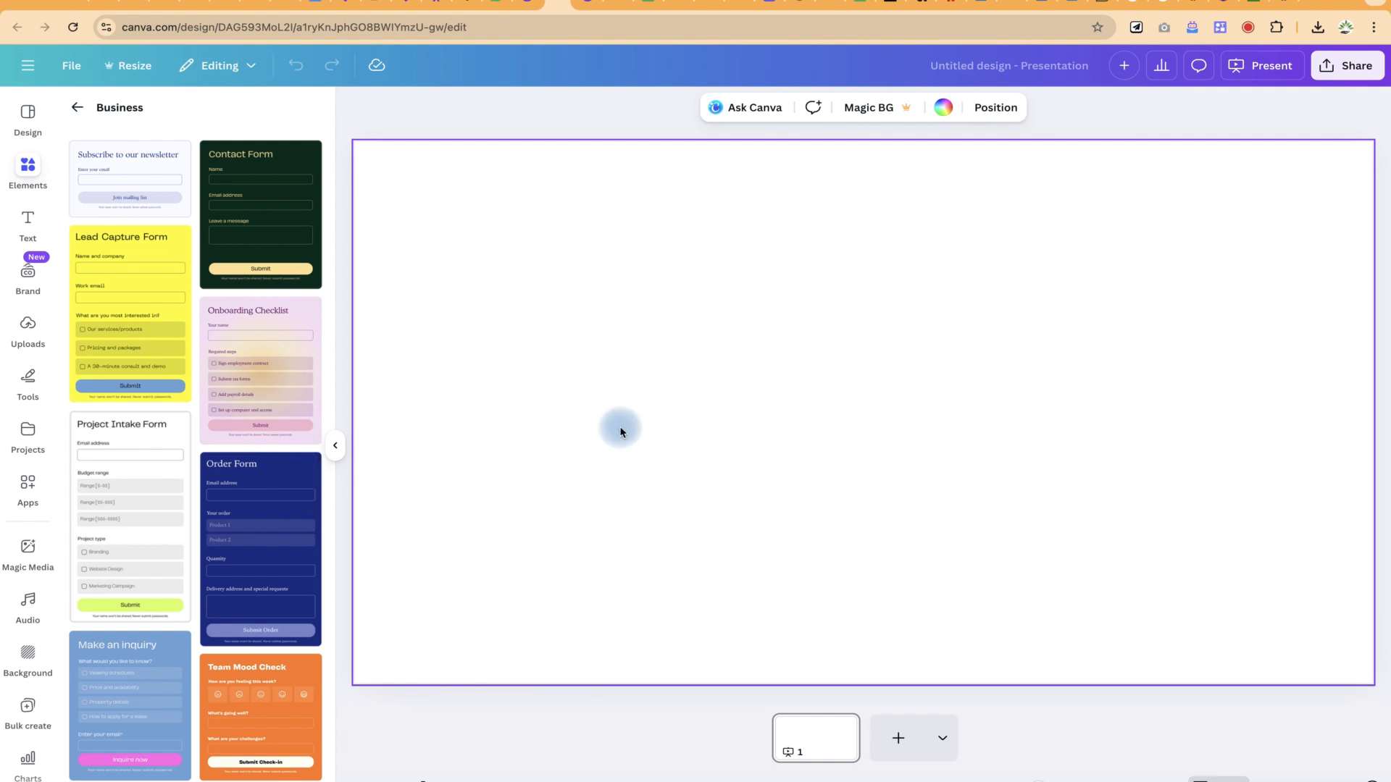
click(279, 493)
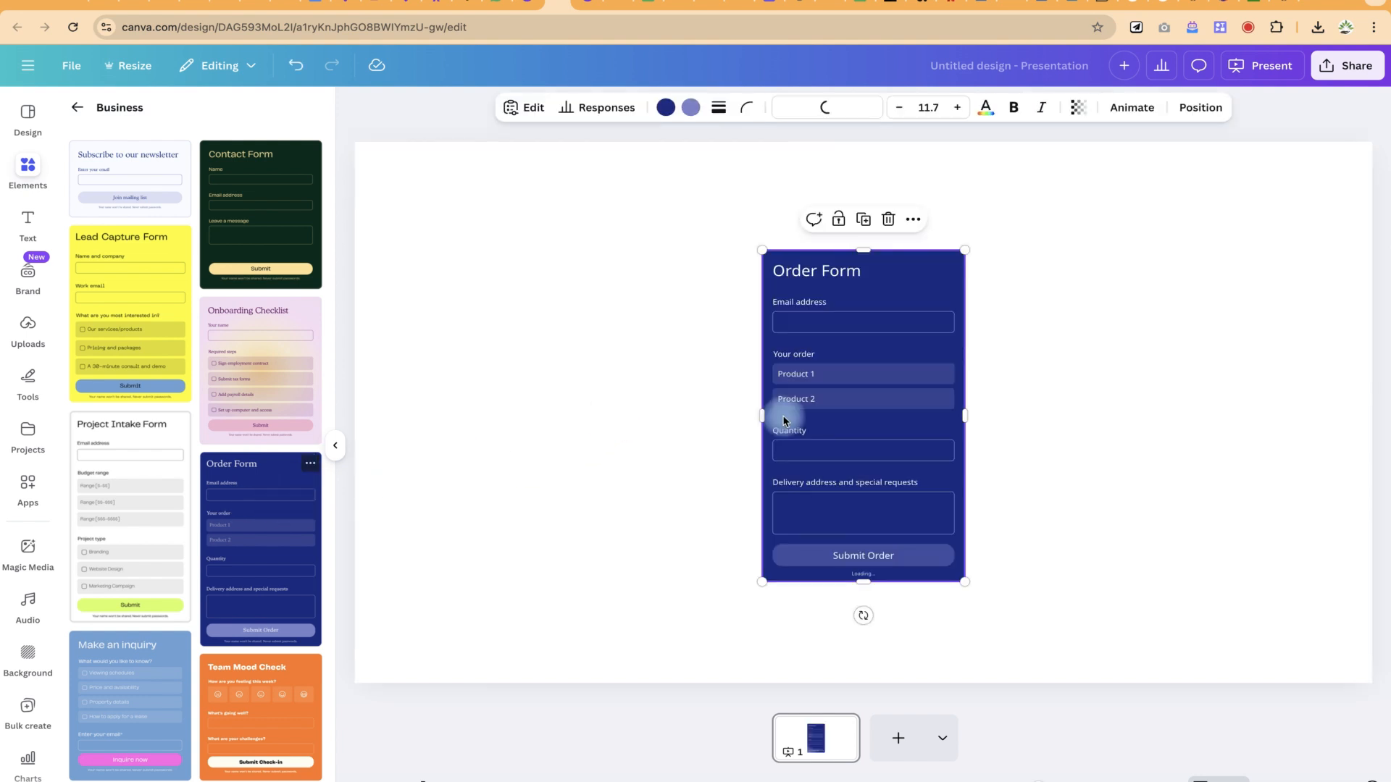
drag(822, 296, 795, 208)
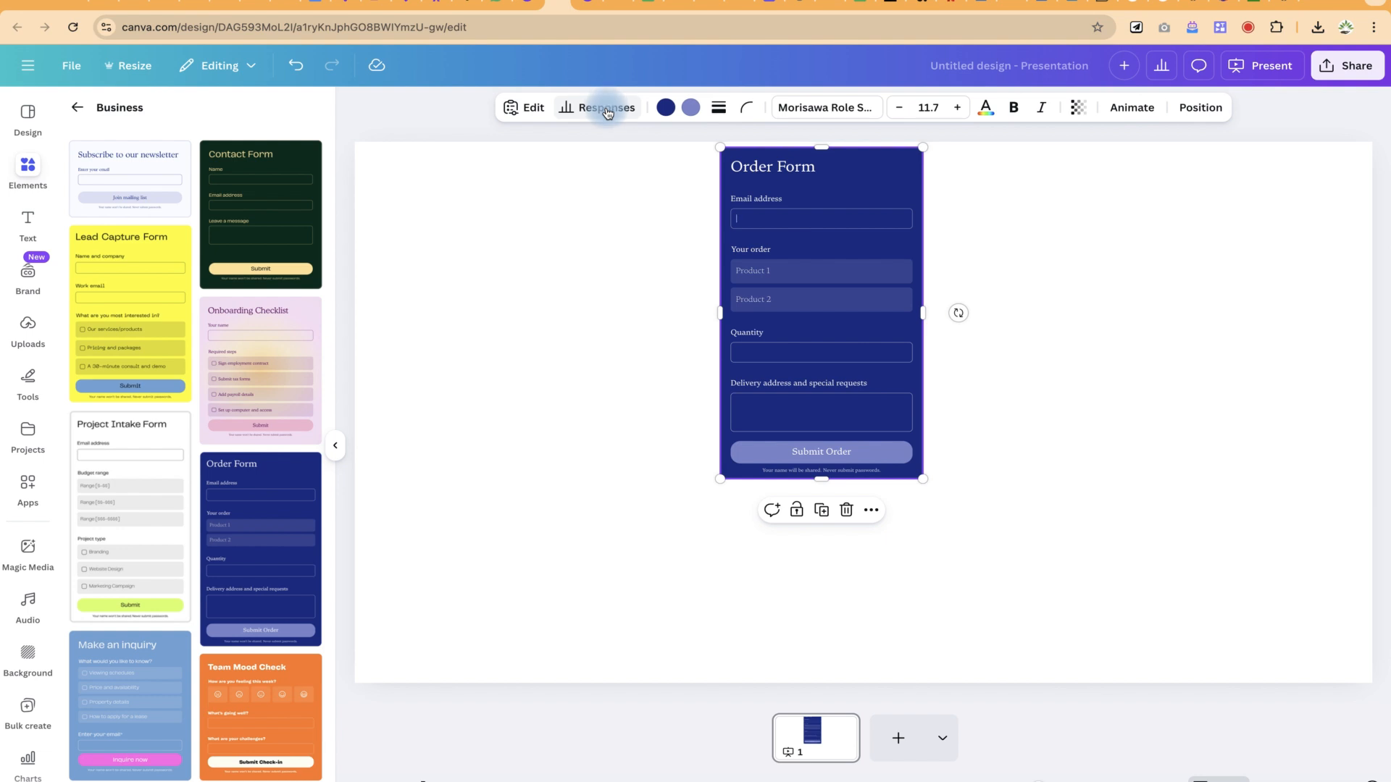
click(739, 216)
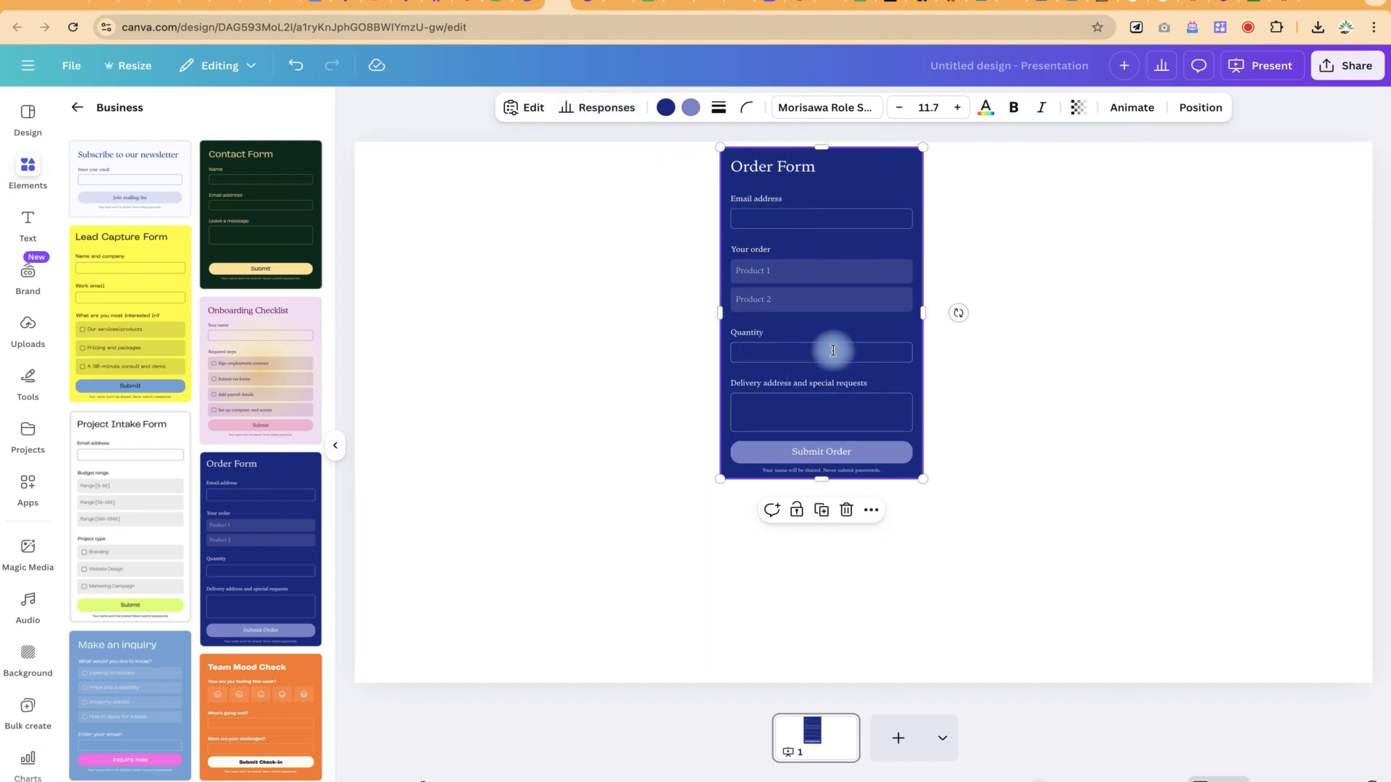
Step: Add a number question named 'Phone number' to the Order Form, plus a new short-answer question
click(533, 111)
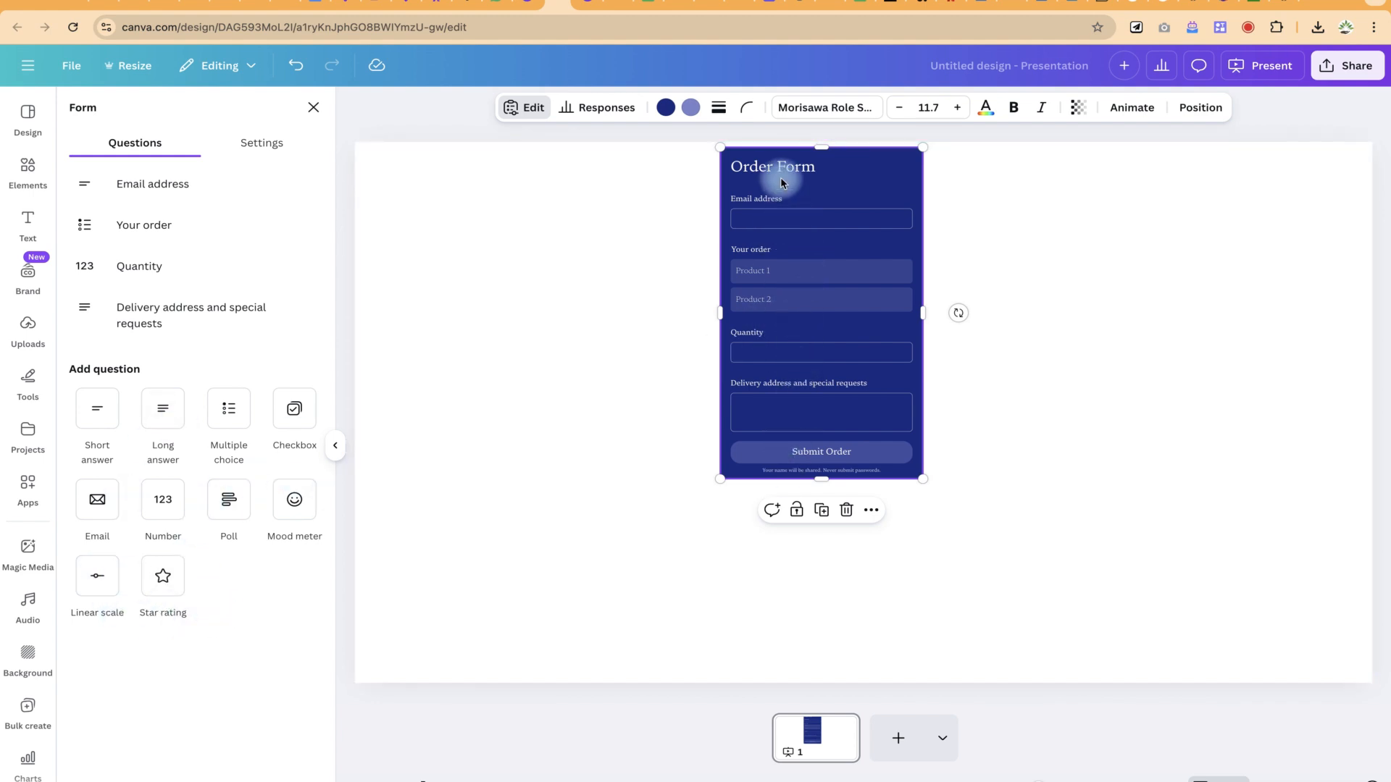
click(161, 503)
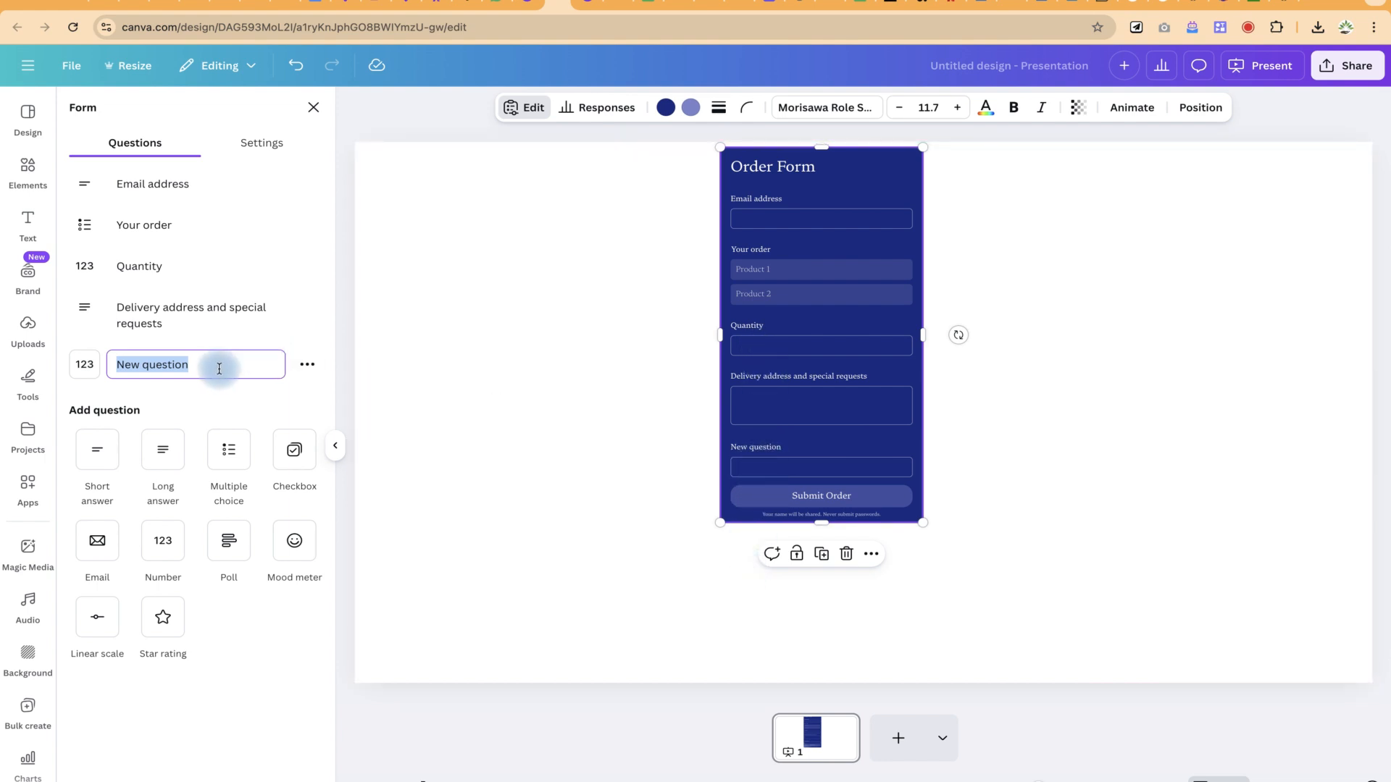
text(Phone number)
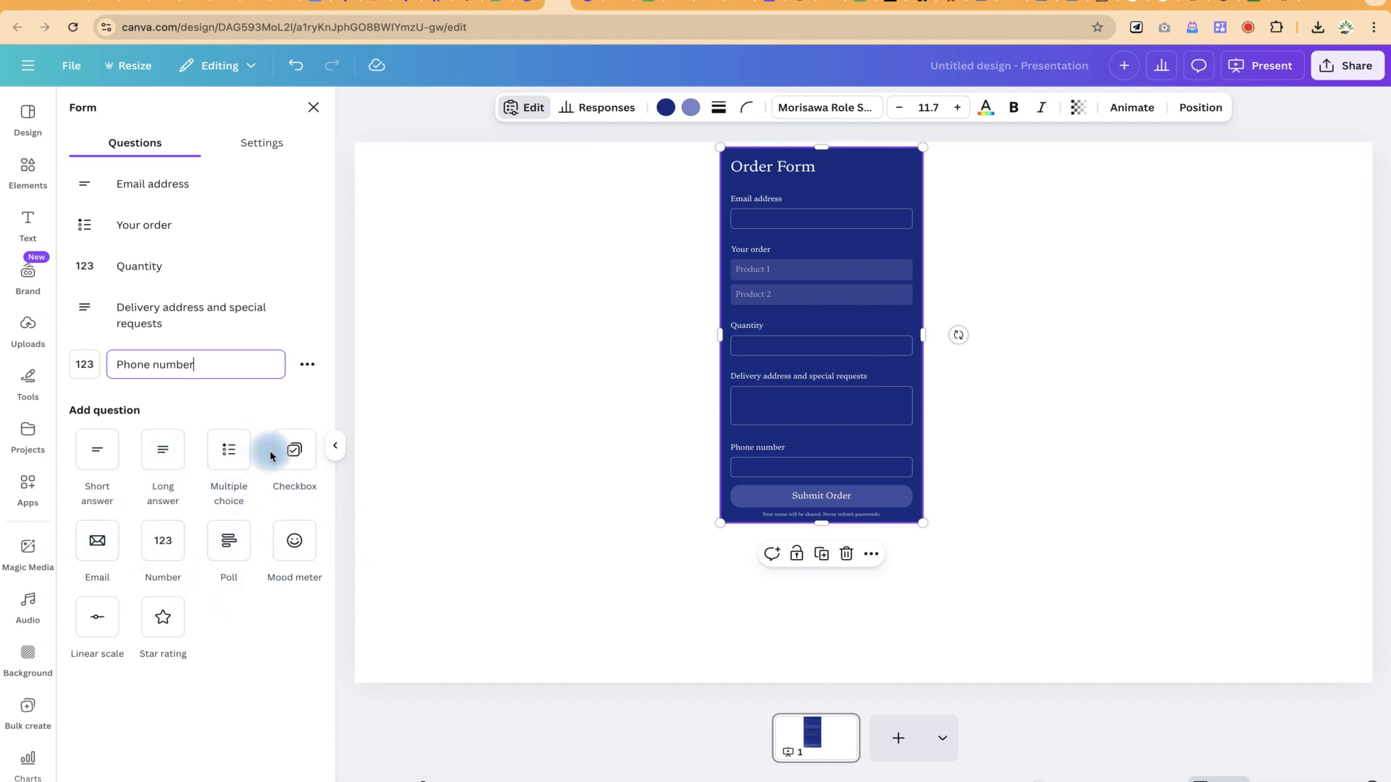
click(100, 453)
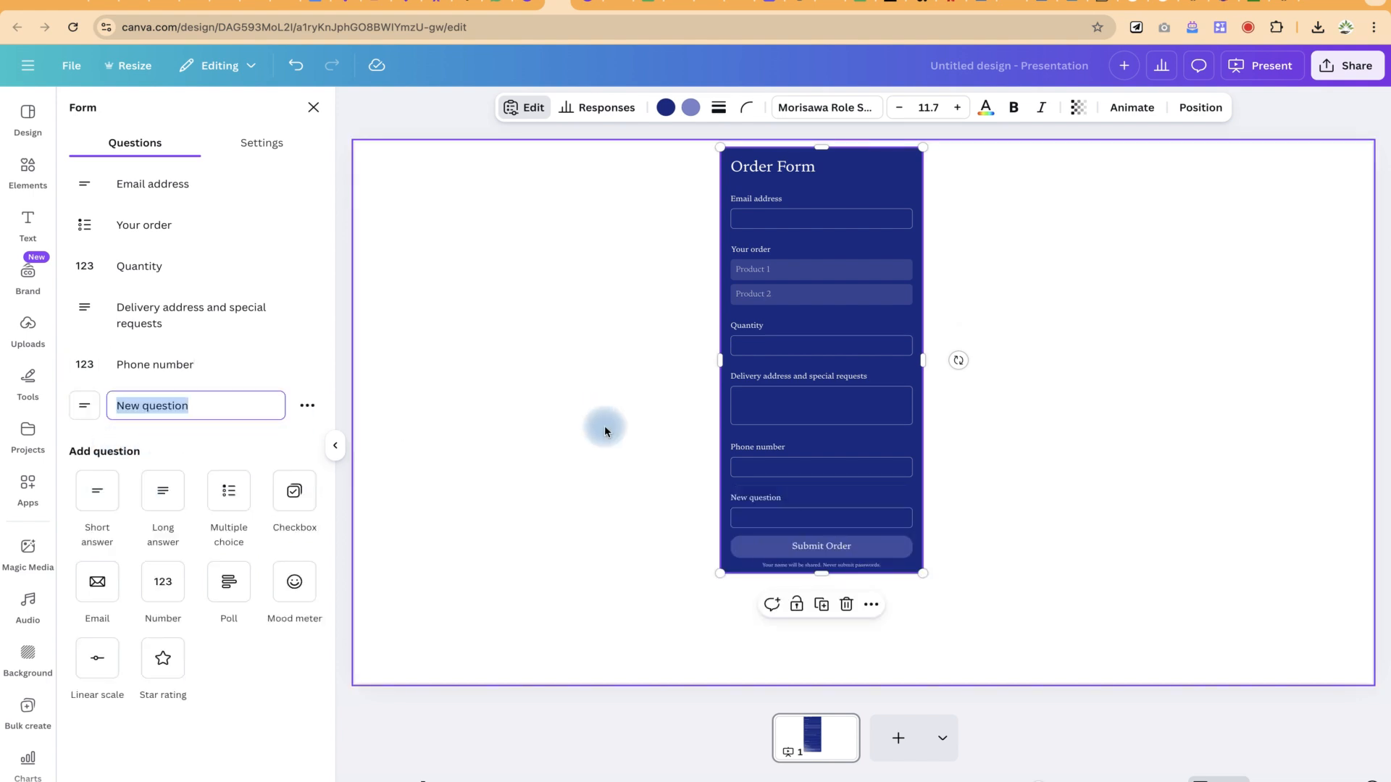
Step: Name the short answer 'department' and add a 'Product category' checkbox question with options A and B
text(department)
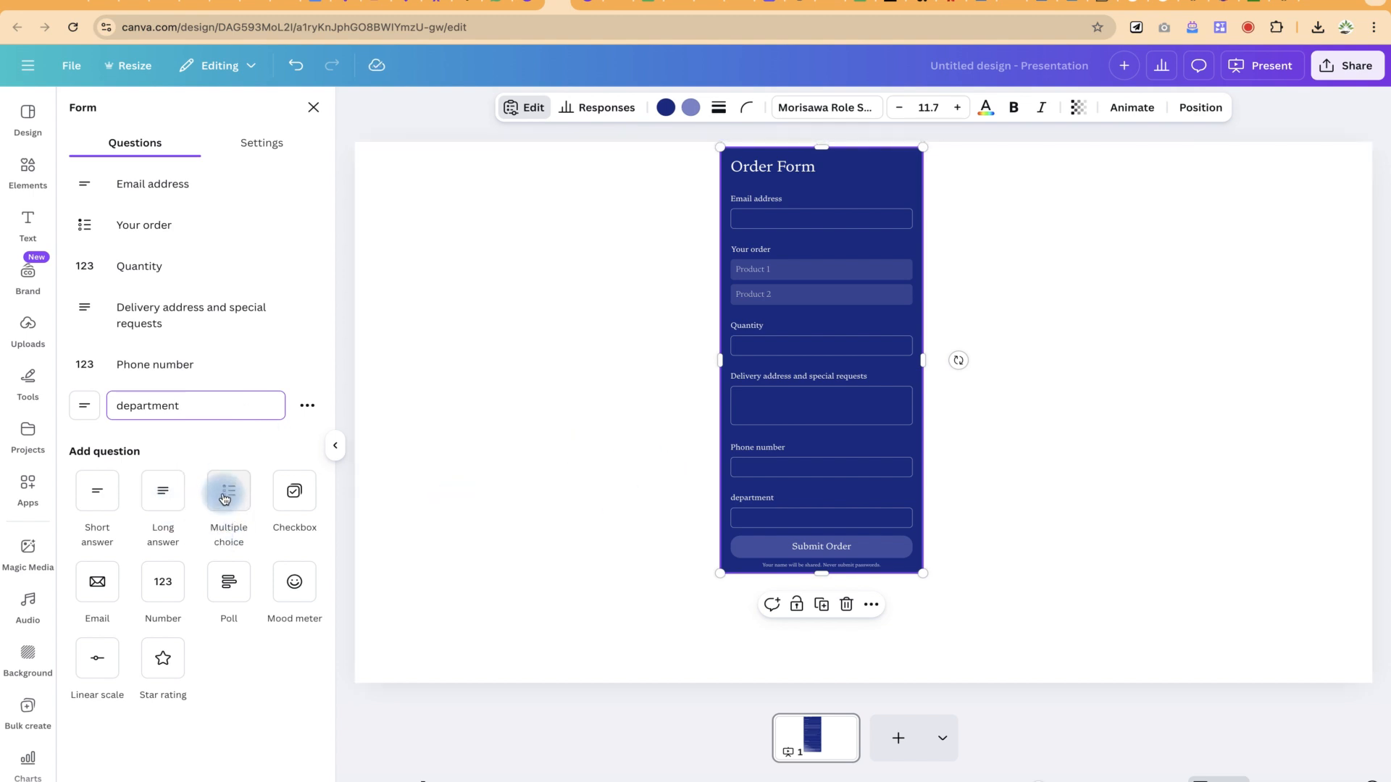
click(290, 492)
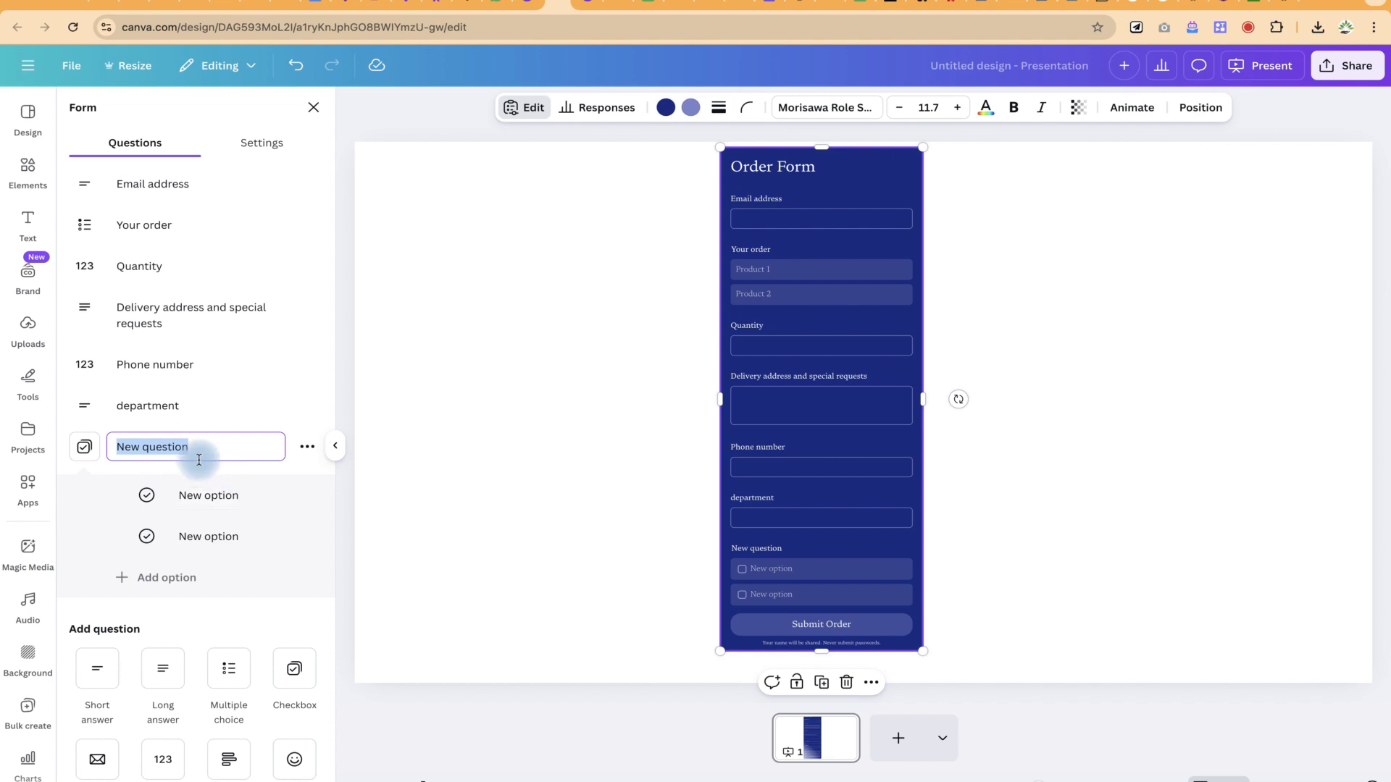
text(Product category)
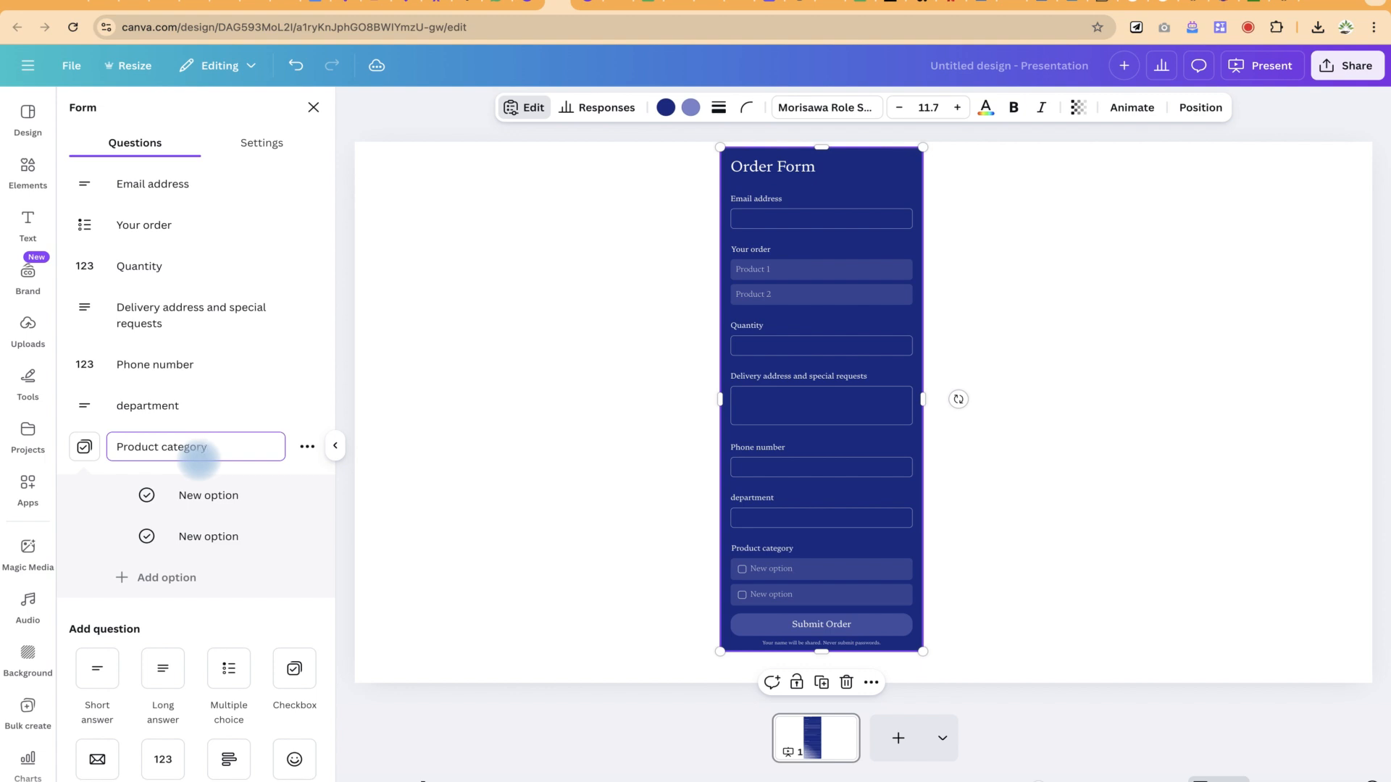
click(222, 498)
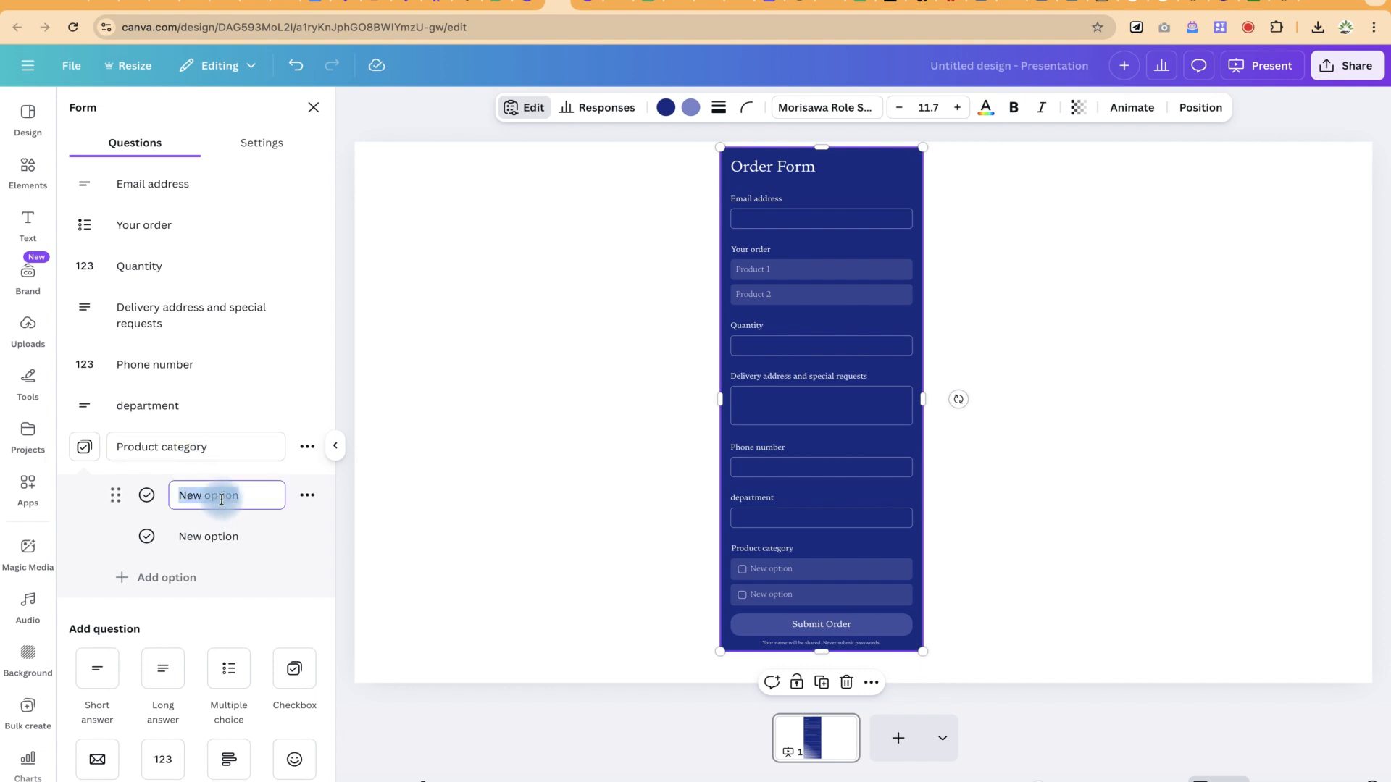
text(A)
click(229, 535)
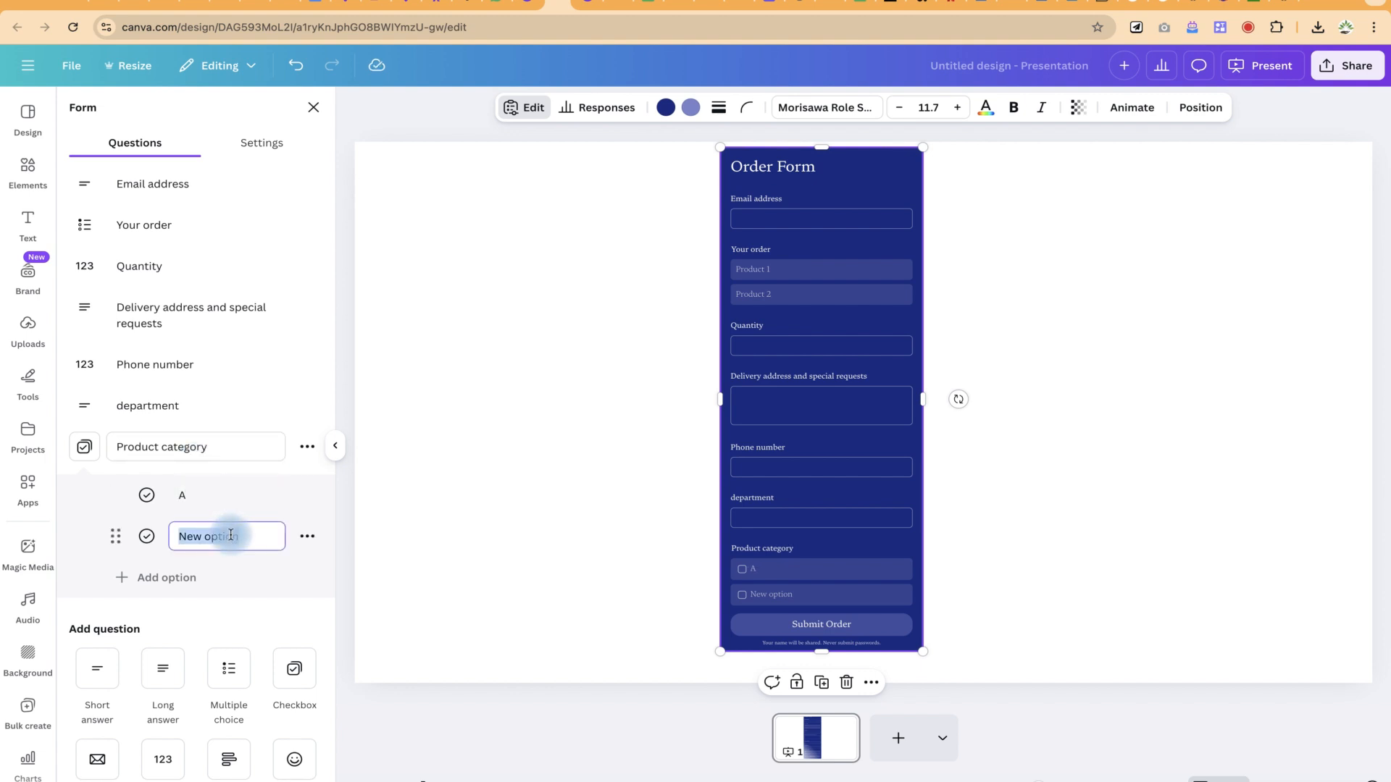
text(B)
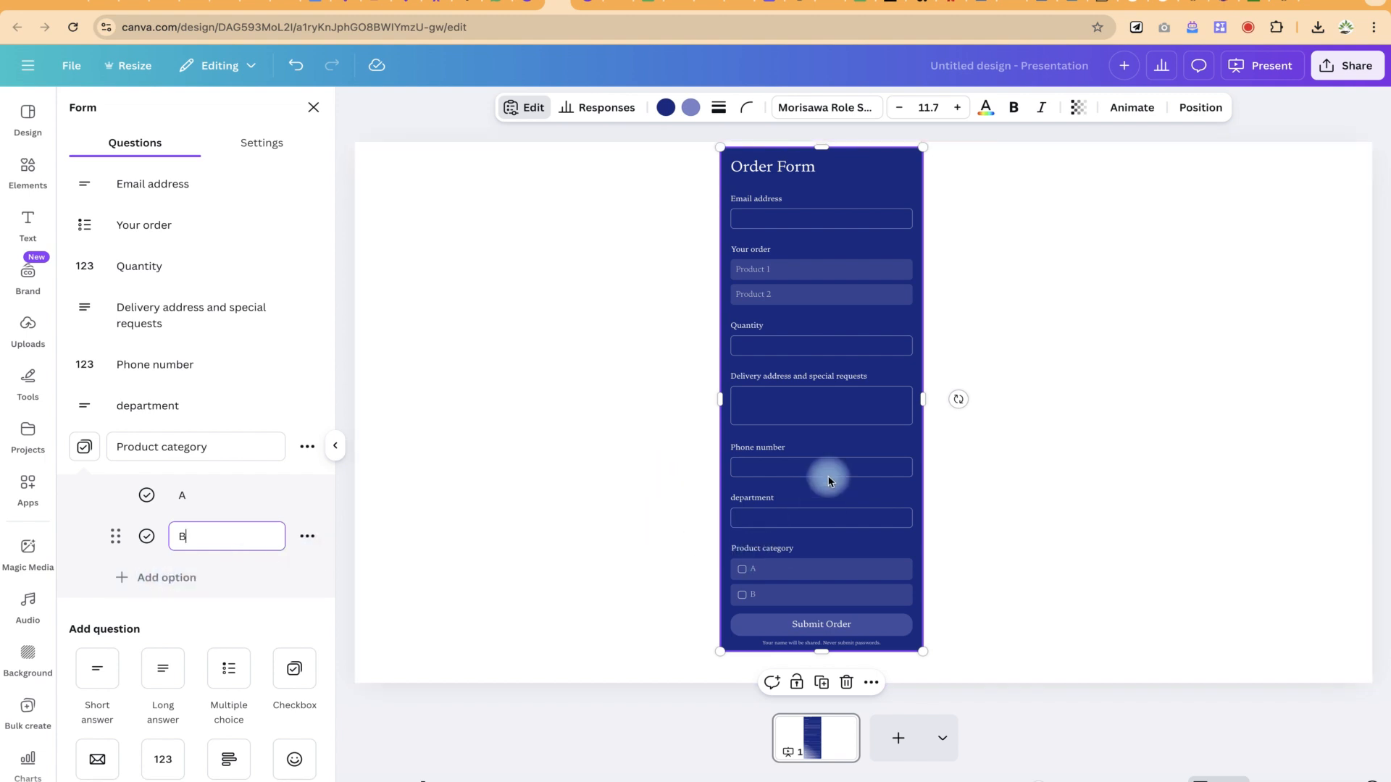
click(423, 474)
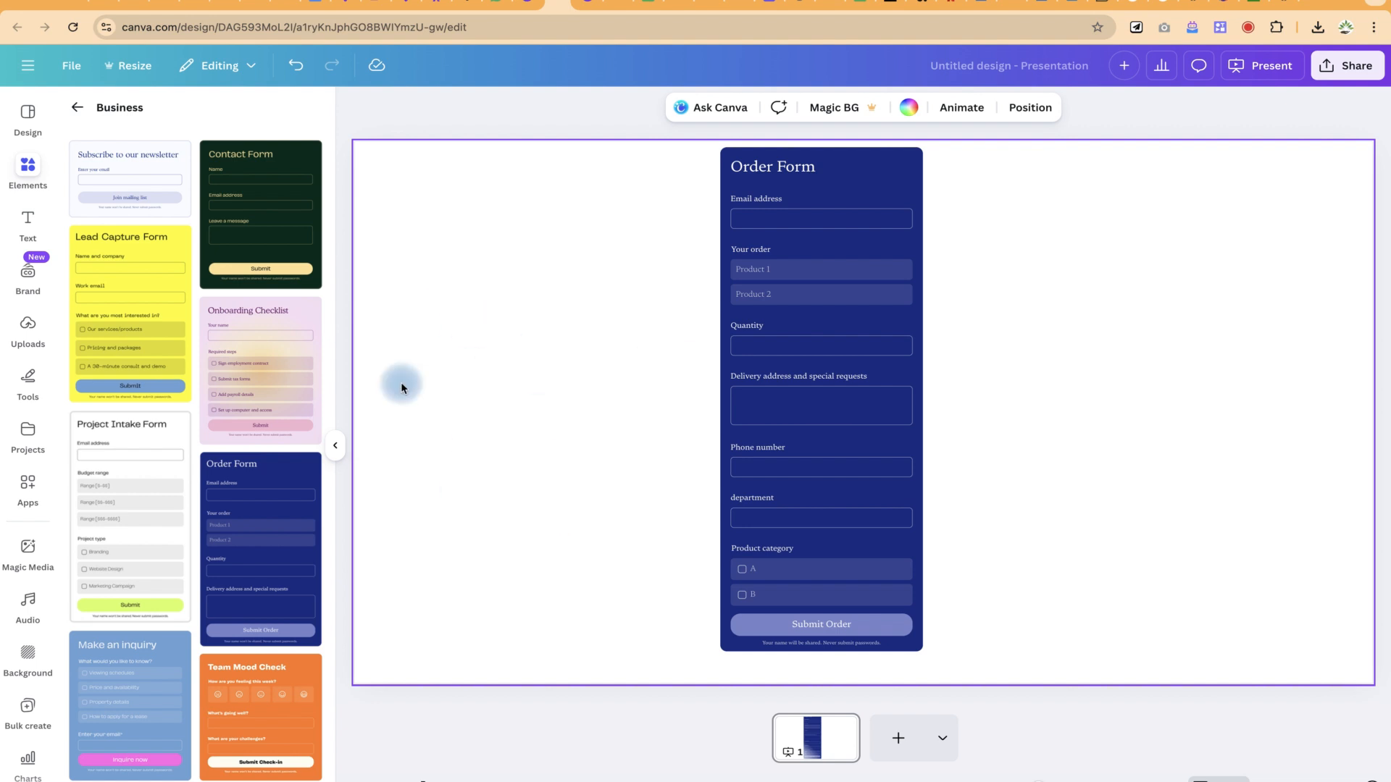
Step: Fill in the Order Form with an email, Product 1, autofilled address and phone, department WREE, and option A
click(763, 218)
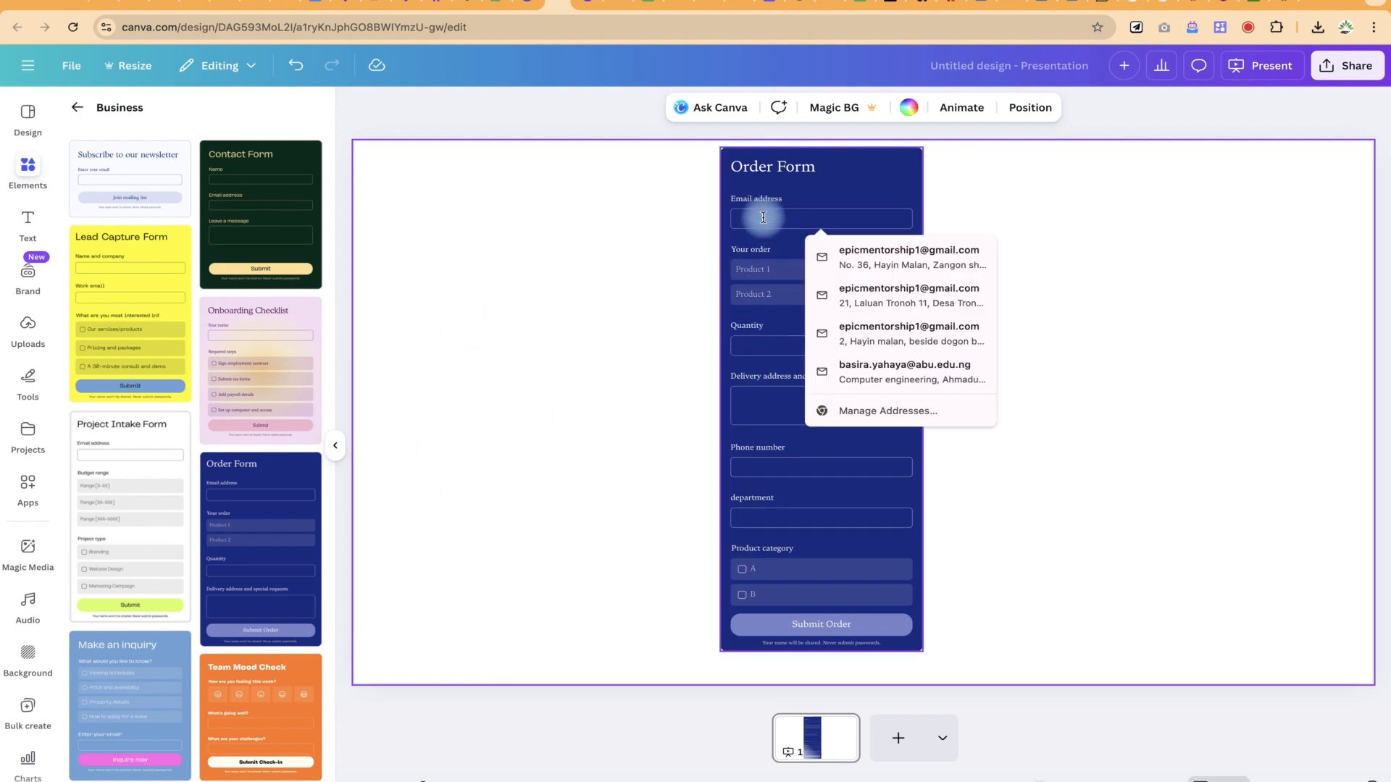
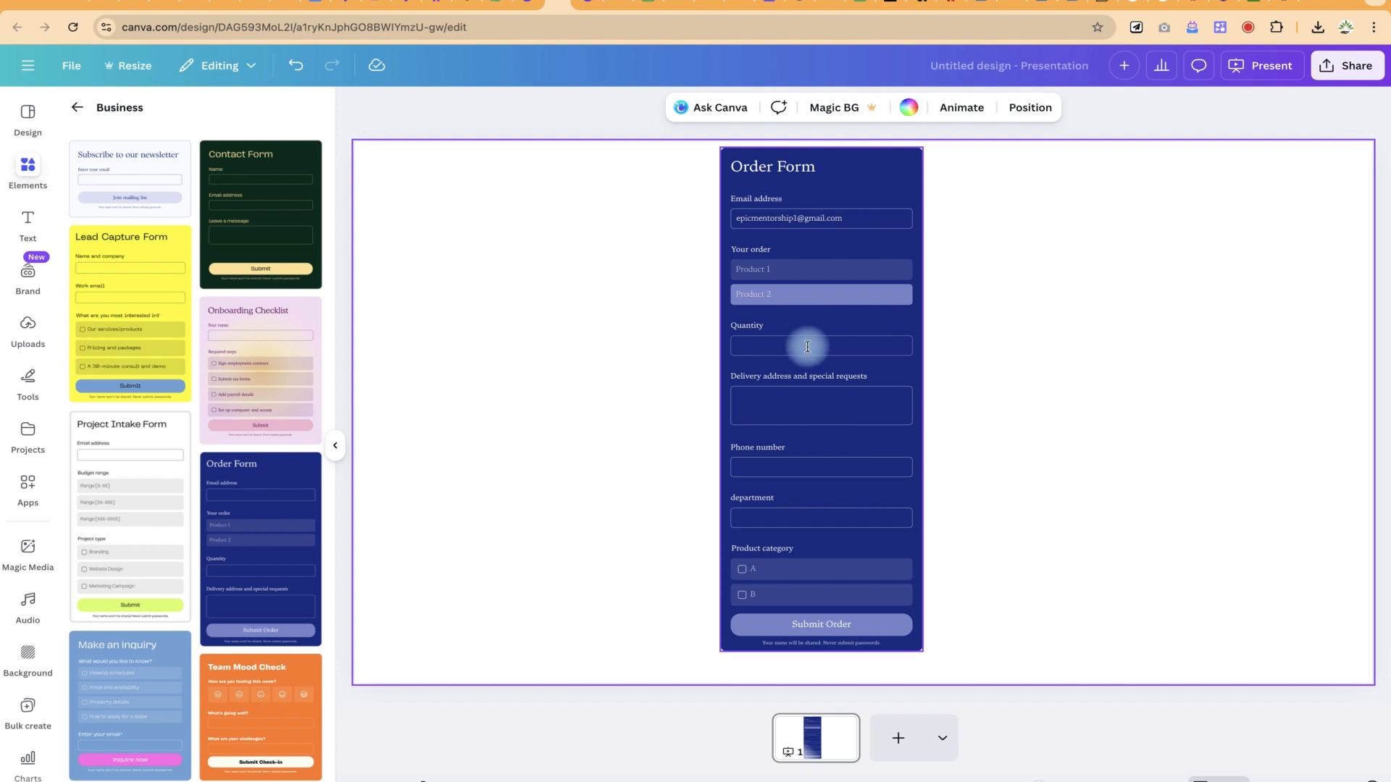
click(788, 268)
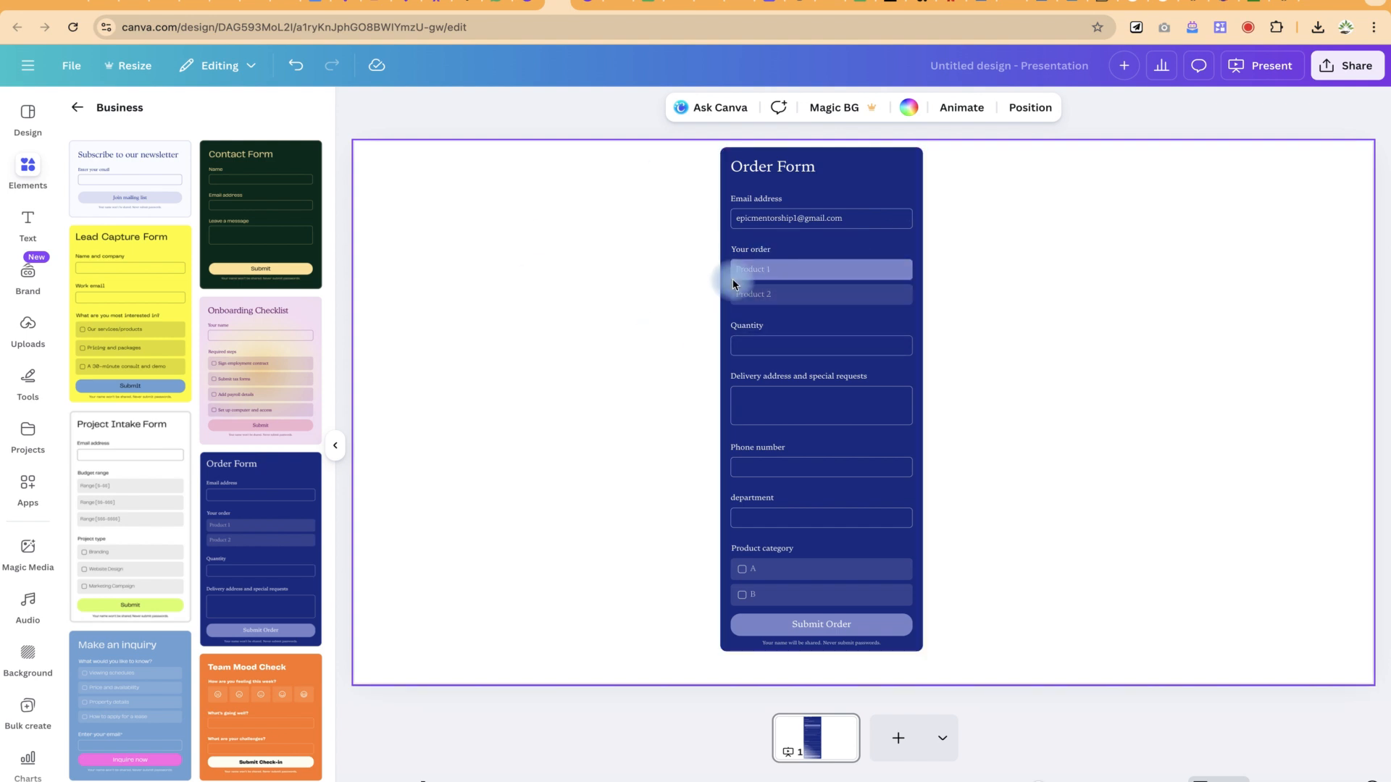
click(793, 401)
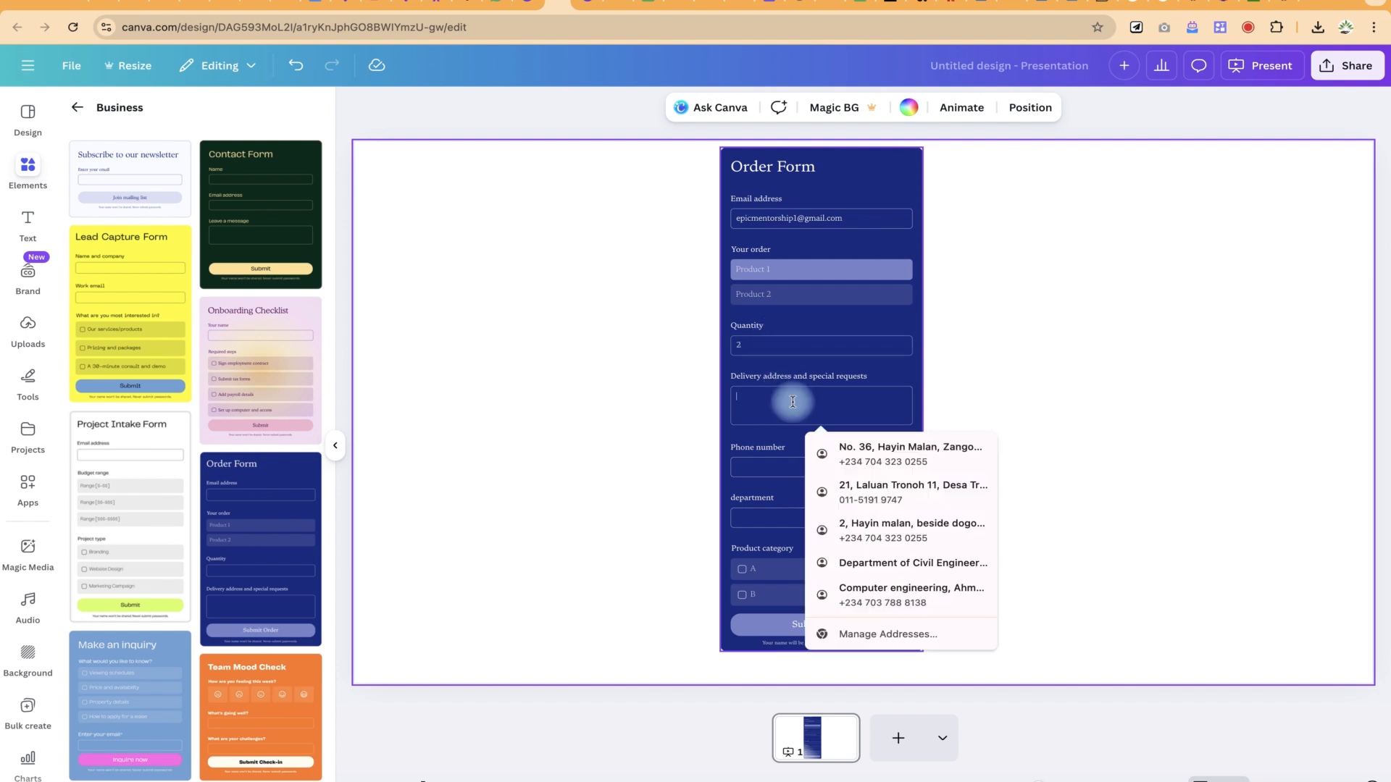
click(884, 449)
click(804, 463)
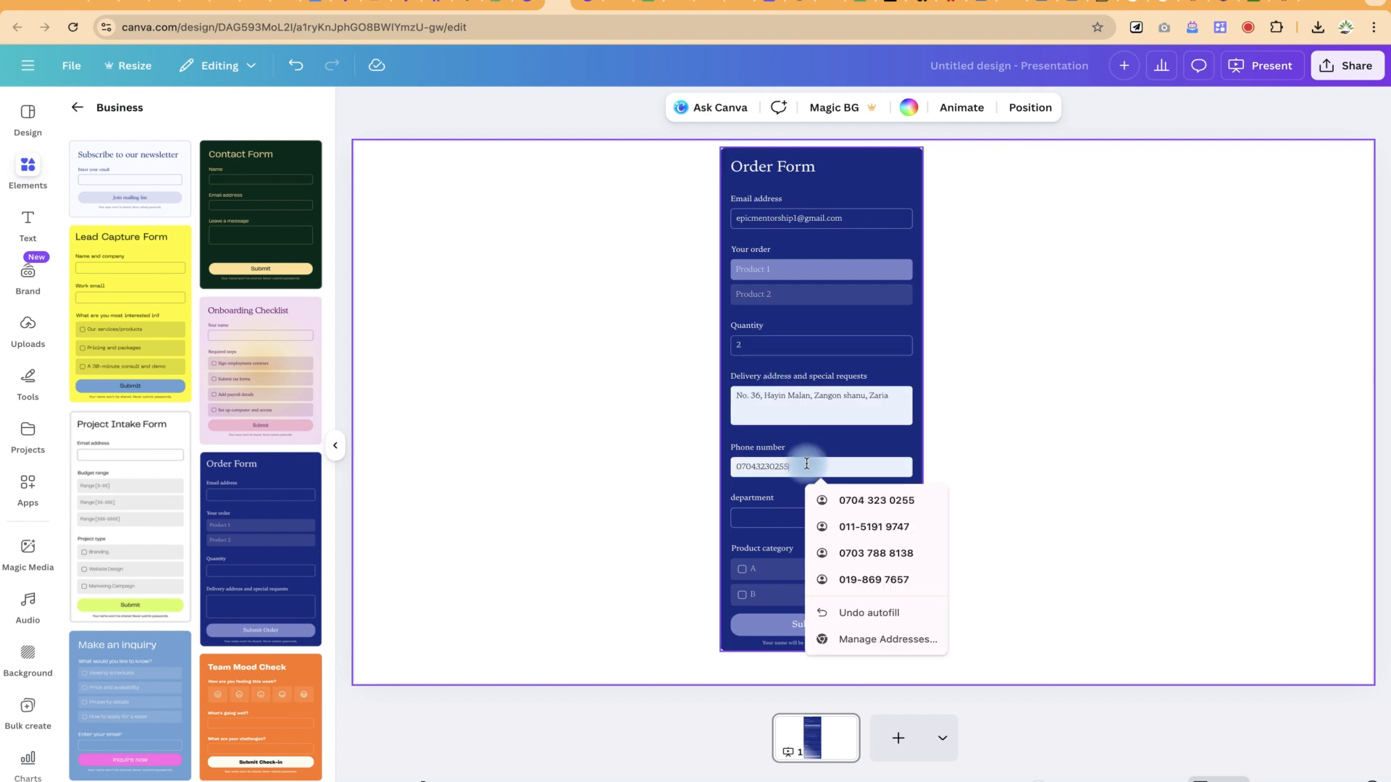
click(764, 517)
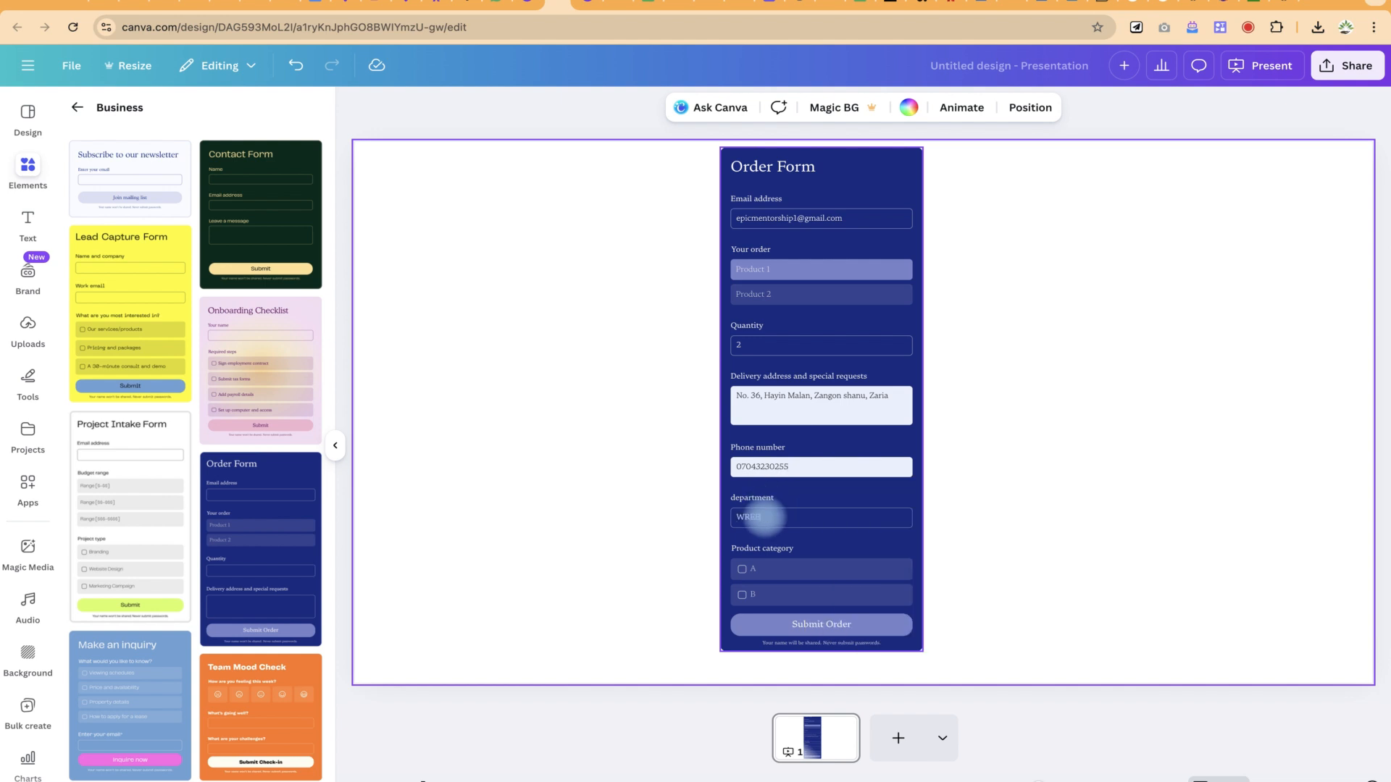
click(744, 570)
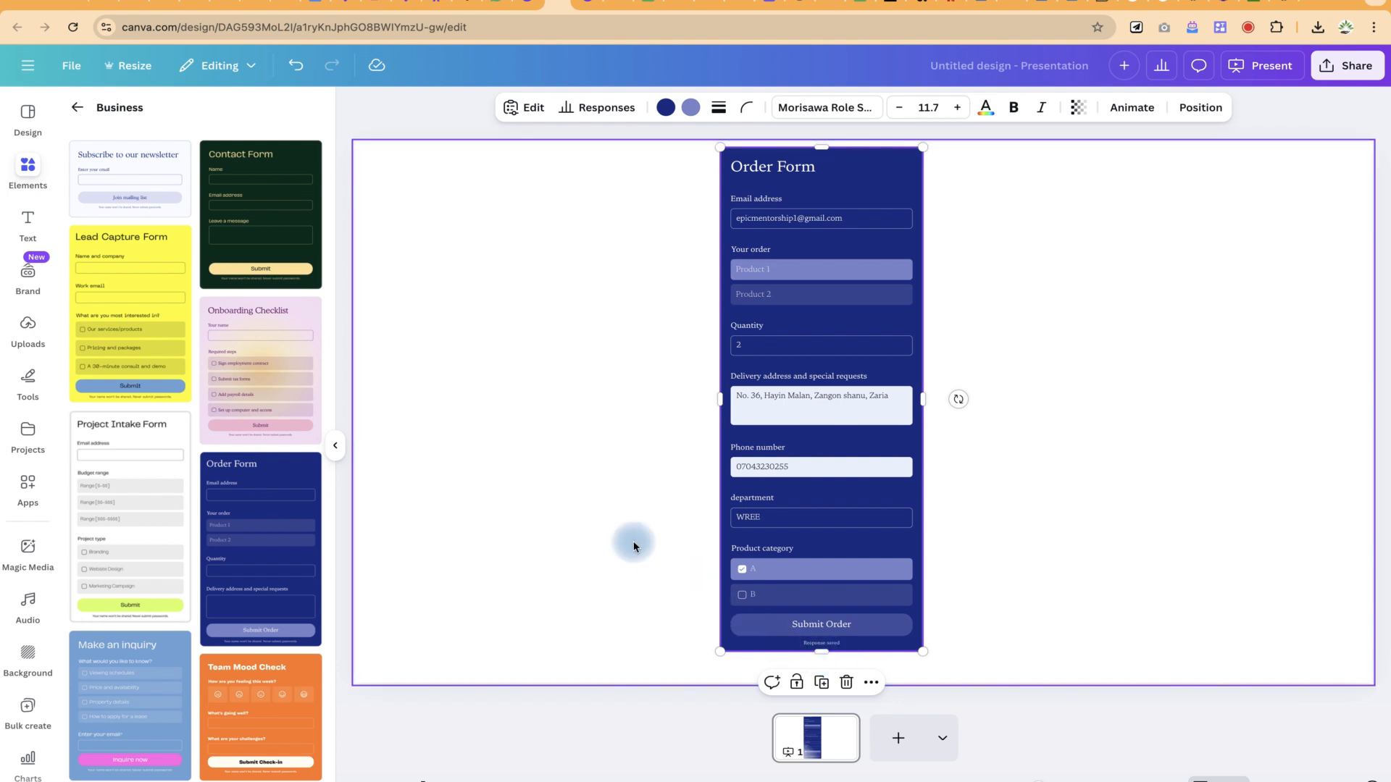
Step: Show the form's Responses panel with its 1 submission and open the responses' more-options menu
click(595, 110)
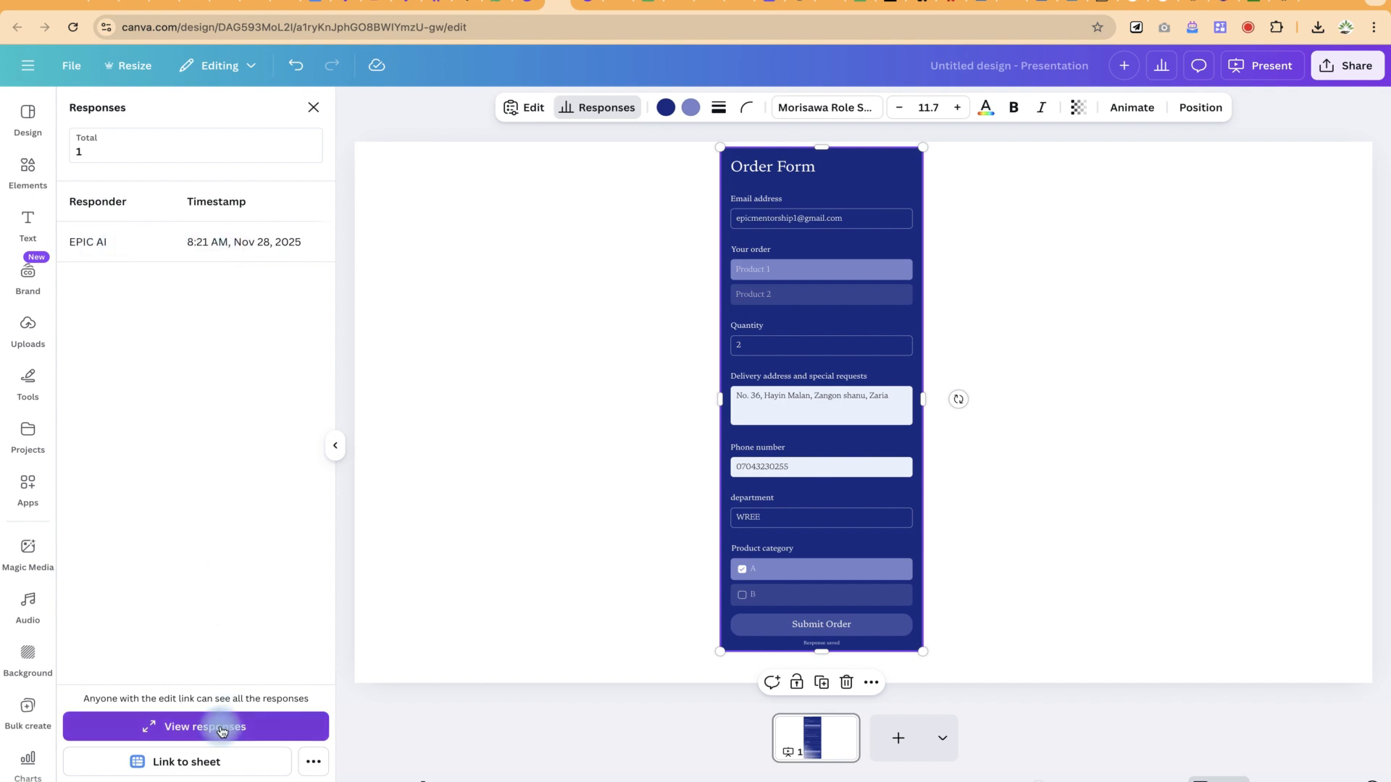
click(309, 763)
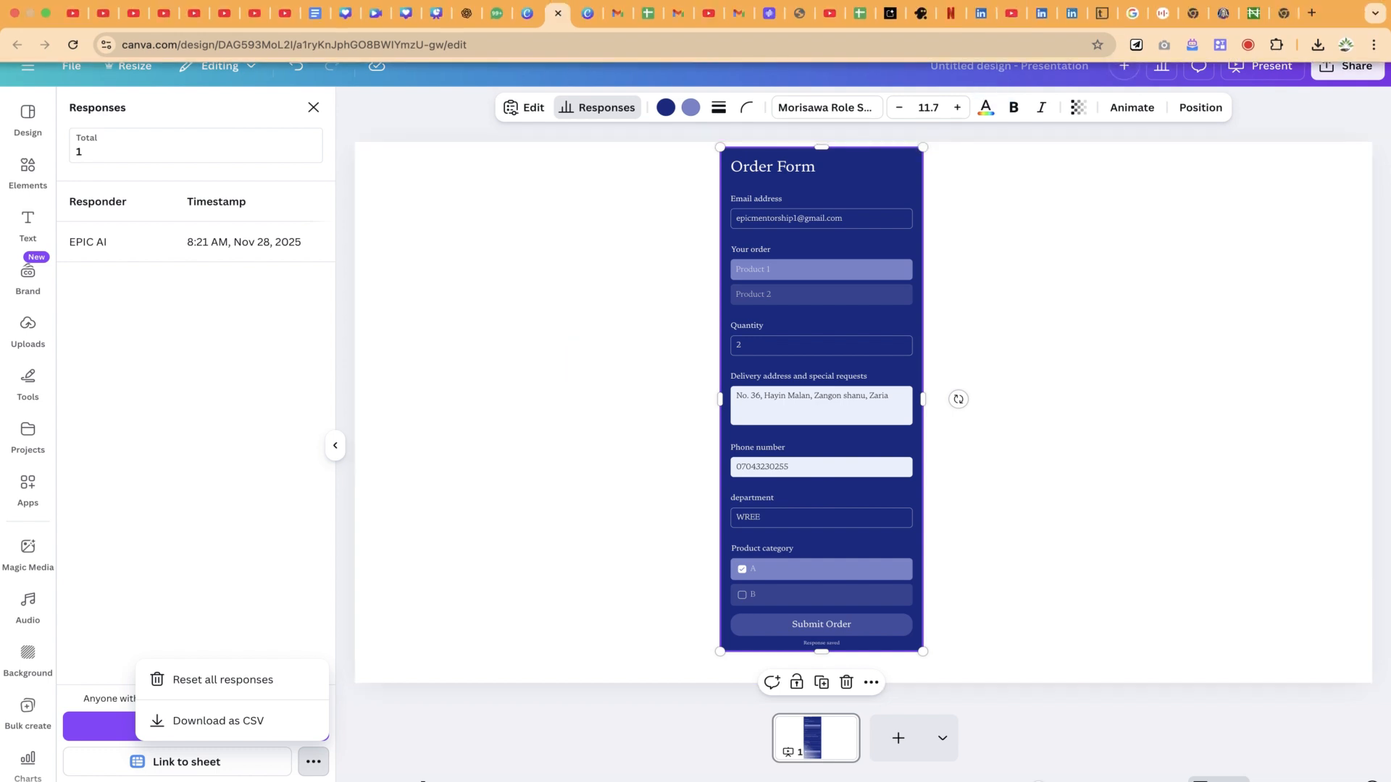
click(1142, 1)
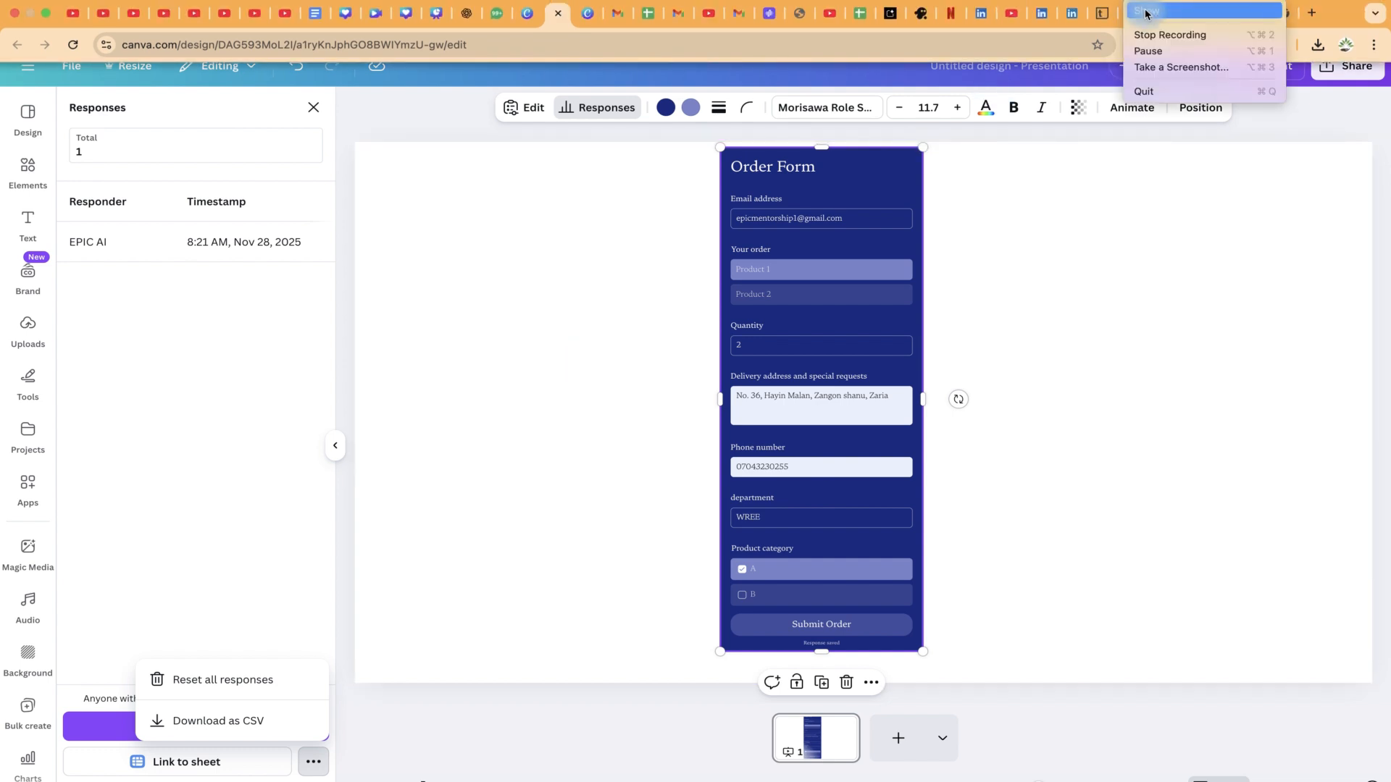